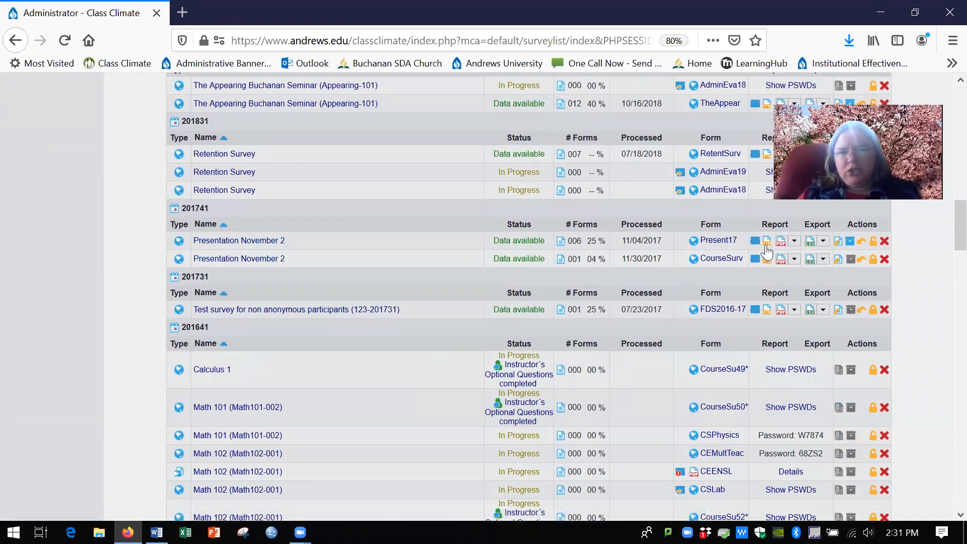
- Export the Presentation November 2 survey that uses form Present17 as CSV and open the file in Excel
{"action": "left_click", "coordinate": [810, 242]}
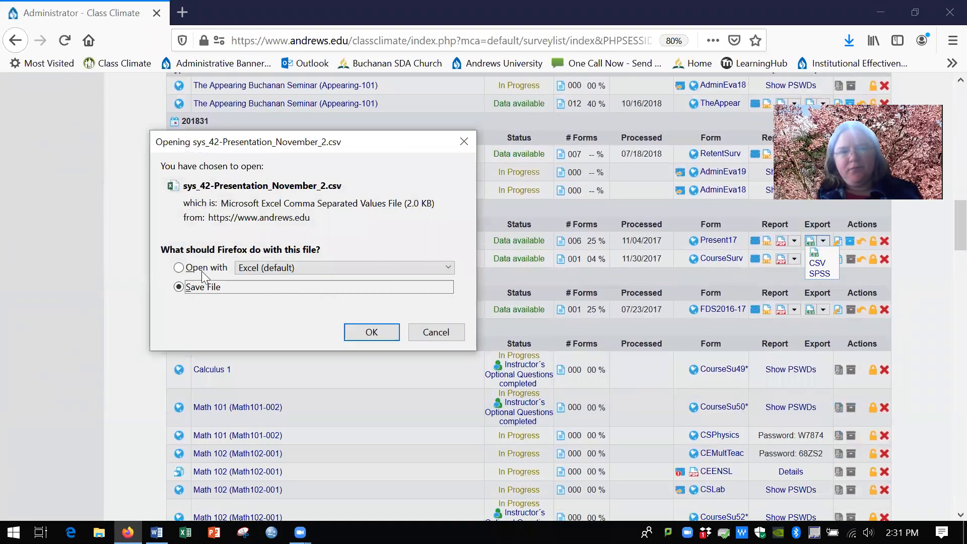
{"action": "left_click", "coordinate": [355, 336]}
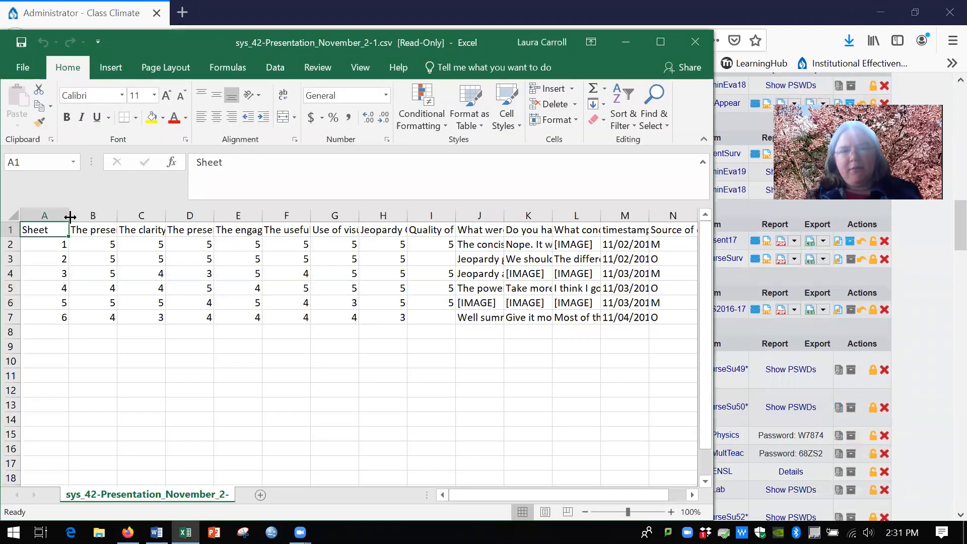
- Copy the header row of survey questions and paste it transposed into column A starting at cell A10
{"action": "left_click", "coordinate": [10, 229]}
{"action": "right_click", "coordinate": [104, 233]}
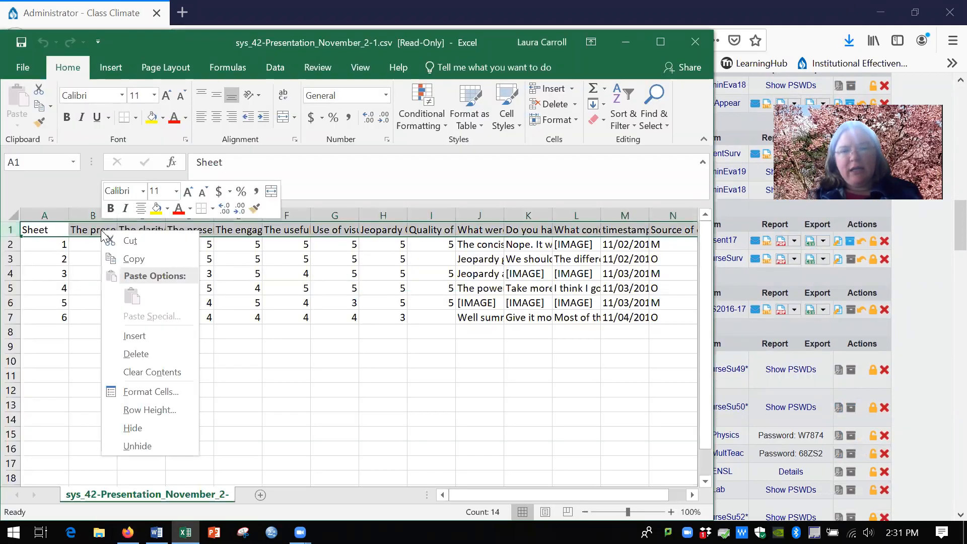
{"action": "left_click", "coordinate": [133, 259]}
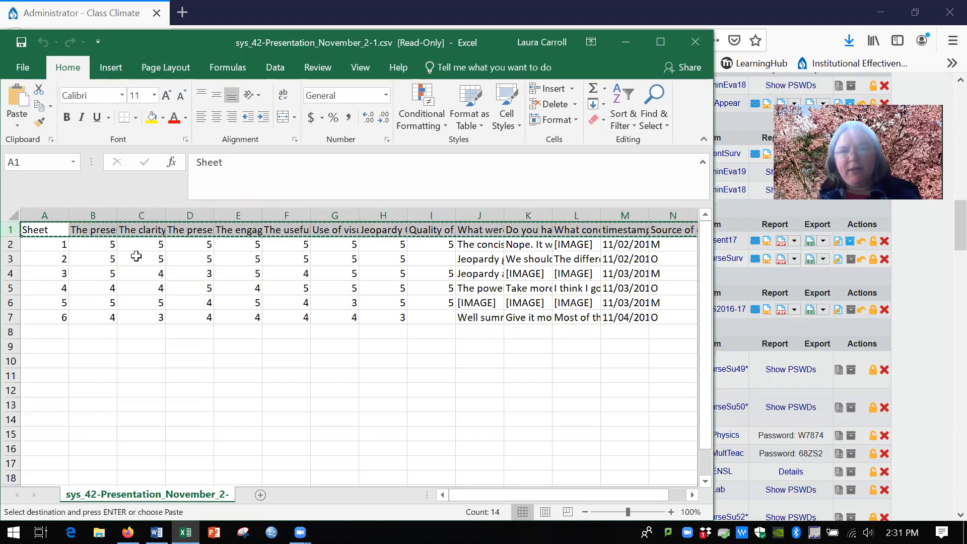
{"action": "left_click", "coordinate": [50, 363]}
{"action": "right_click", "coordinate": [50, 362]}
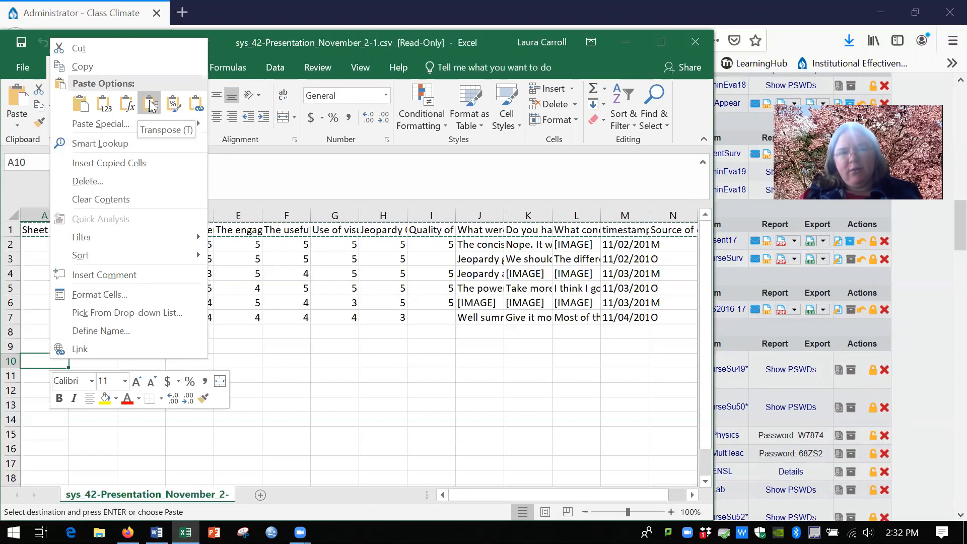
{"action": "left_click", "coordinate": [100, 125]}
{"action": "left_click", "coordinate": [156, 222]}
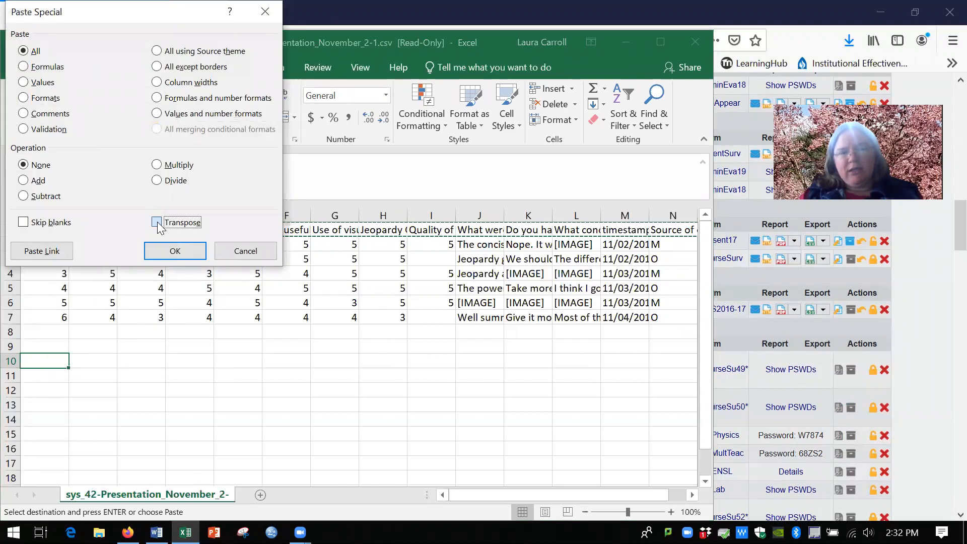
{"action": "left_click", "coordinate": [171, 251]}
{"action": "scroll", "coordinate": [174, 342], "scroll_direction": "down", "scroll_amount": 2}
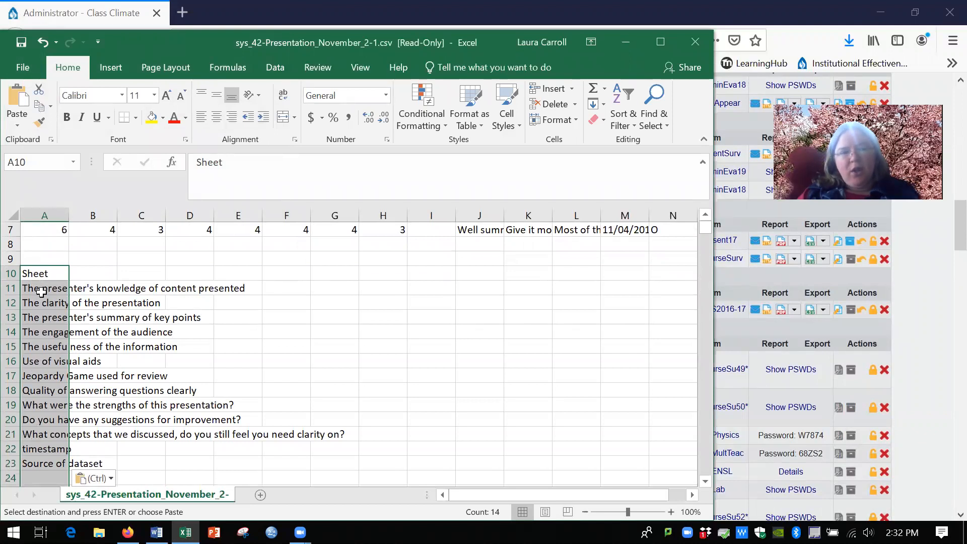
- Copy the question texts in A11:A21 and paste them over the Questions column cells in Word's Response file.docx, using Overwrite Cells
{"action": "left_click_drag", "start_coordinate": [42, 291], "coordinate": [37, 437]}
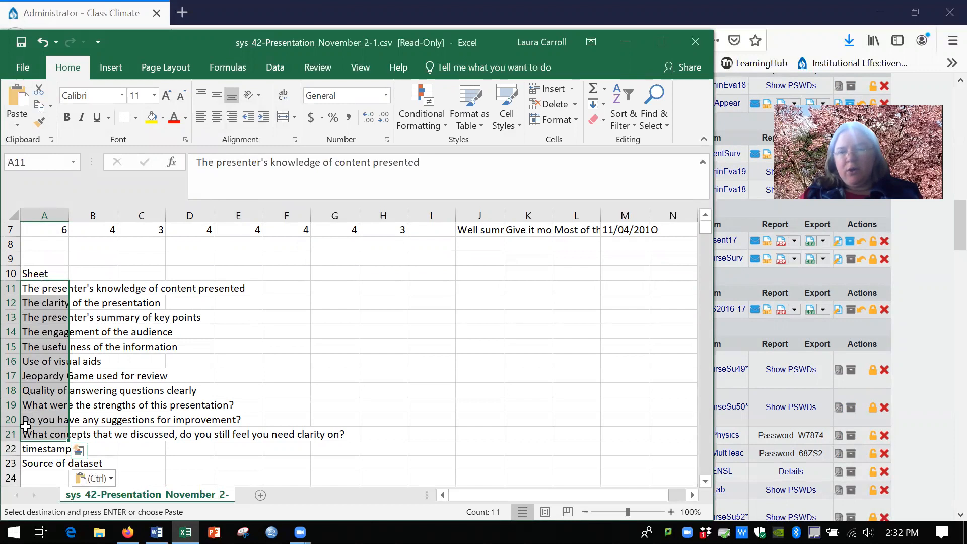
{"action": "right_click", "coordinate": [42, 349]}
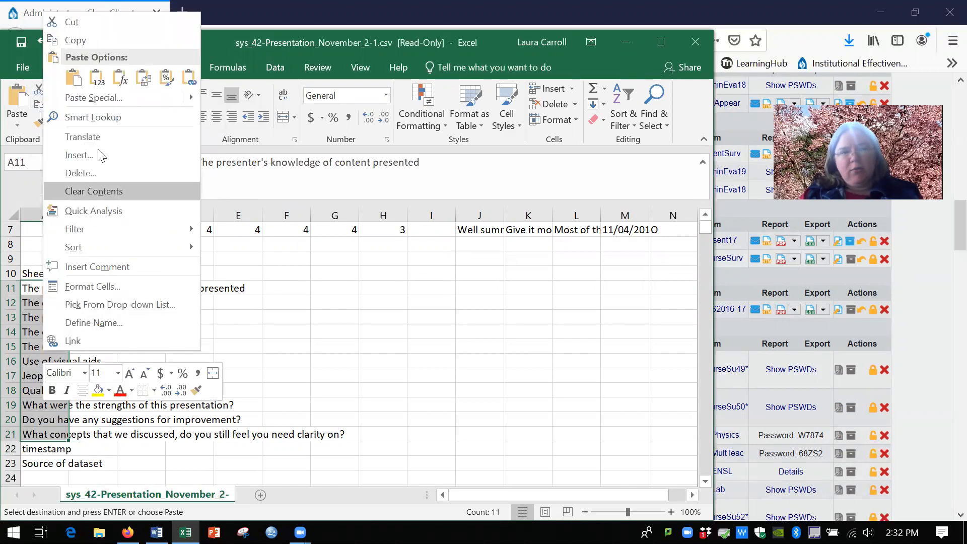
{"action": "left_click", "coordinate": [93, 42]}
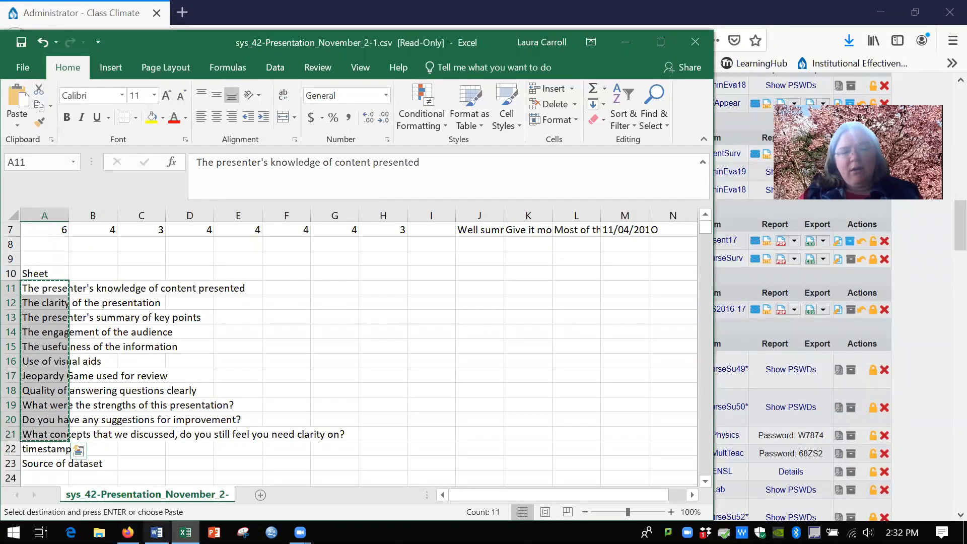
{"action": "left_click", "coordinate": [156, 533]}
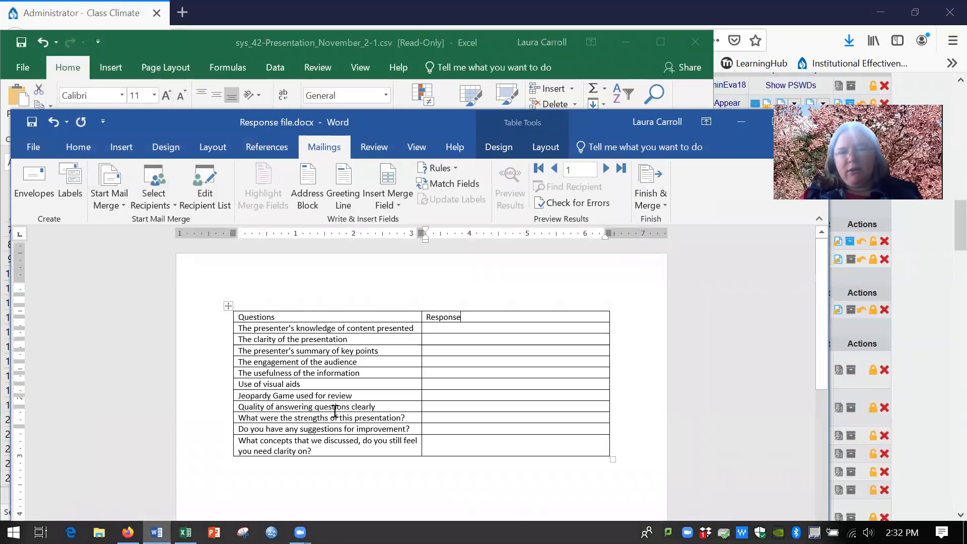
{"action": "scroll", "coordinate": [335, 410], "scroll_direction": "down", "scroll_amount": 1}
{"action": "left_click", "coordinate": [282, 302]}
{"action": "left_click_drag", "start_coordinate": [282, 300], "coordinate": [280, 403]}
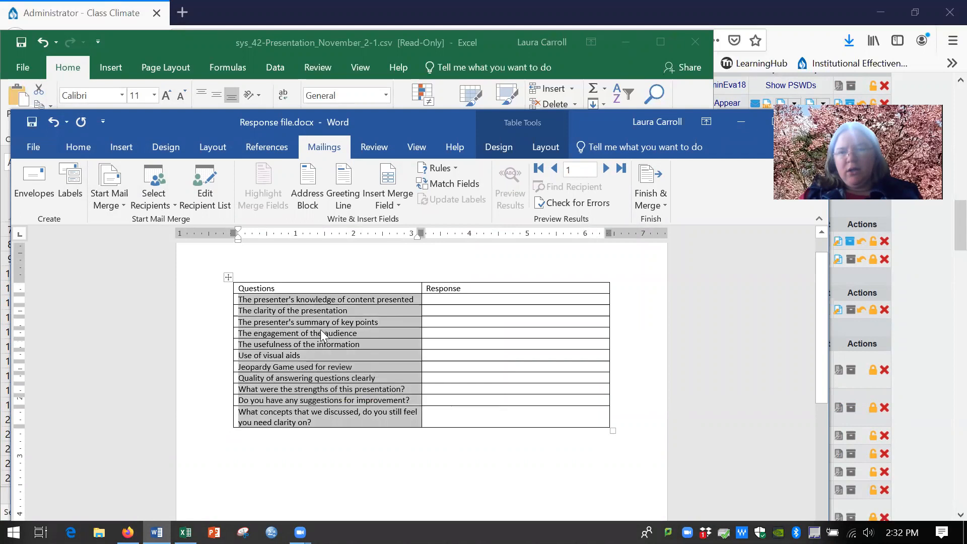
{"action": "right_click", "coordinate": [271, 331]}
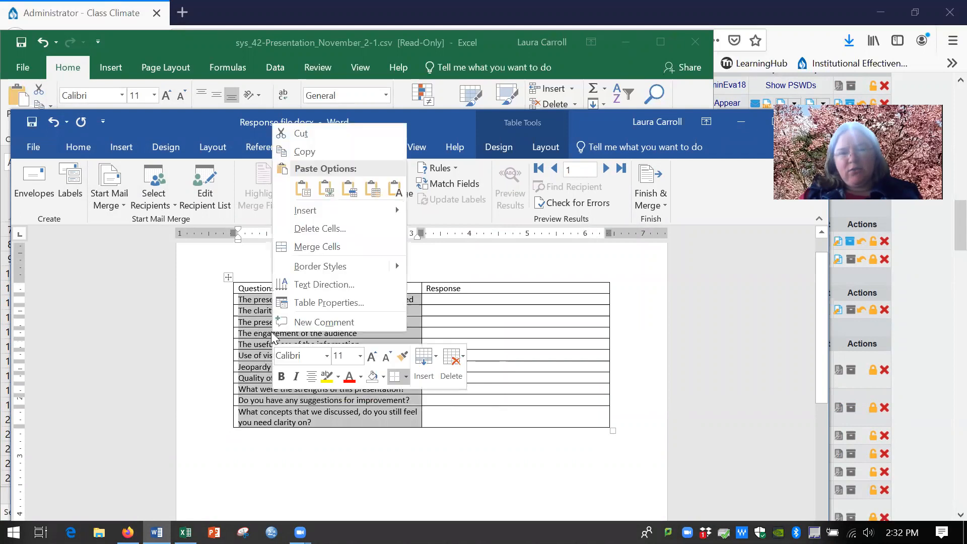
{"action": "left_click", "coordinate": [376, 193]}
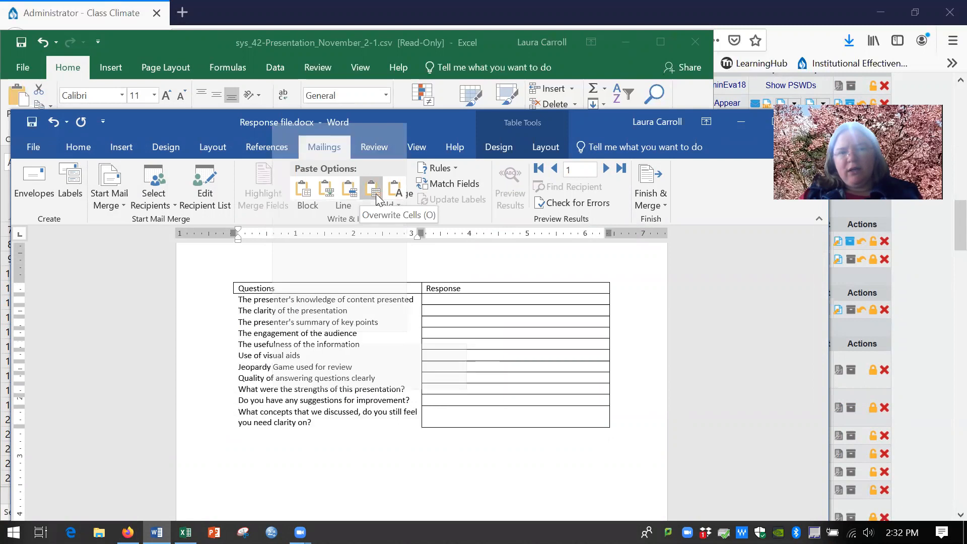
- Apply all borders to the pasted question cells in the table's Questions column
{"action": "left_click", "coordinate": [474, 364]}
{"action": "left_click_drag", "start_coordinate": [312, 300], "coordinate": [313, 423]}
{"action": "left_click", "coordinate": [82, 143]}
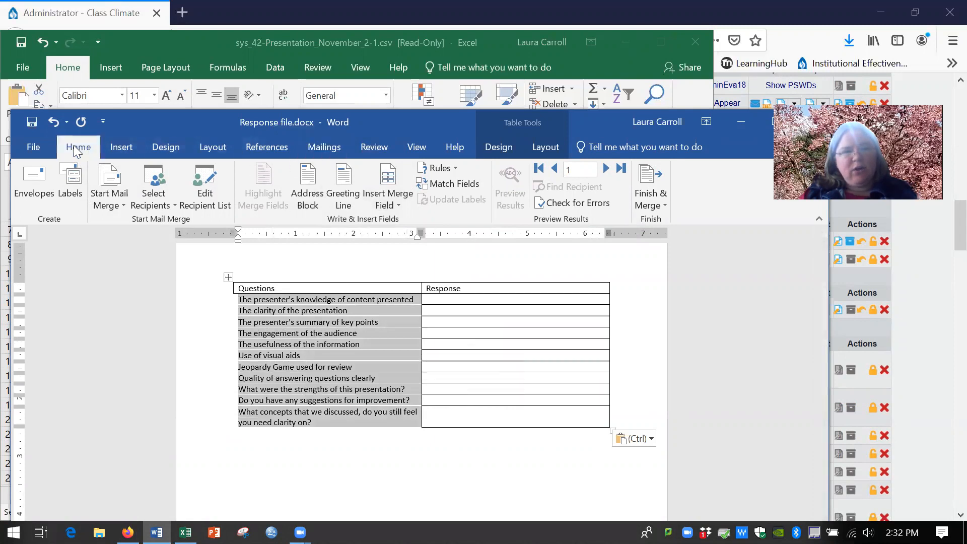
{"action": "left_click", "coordinate": [433, 197]}
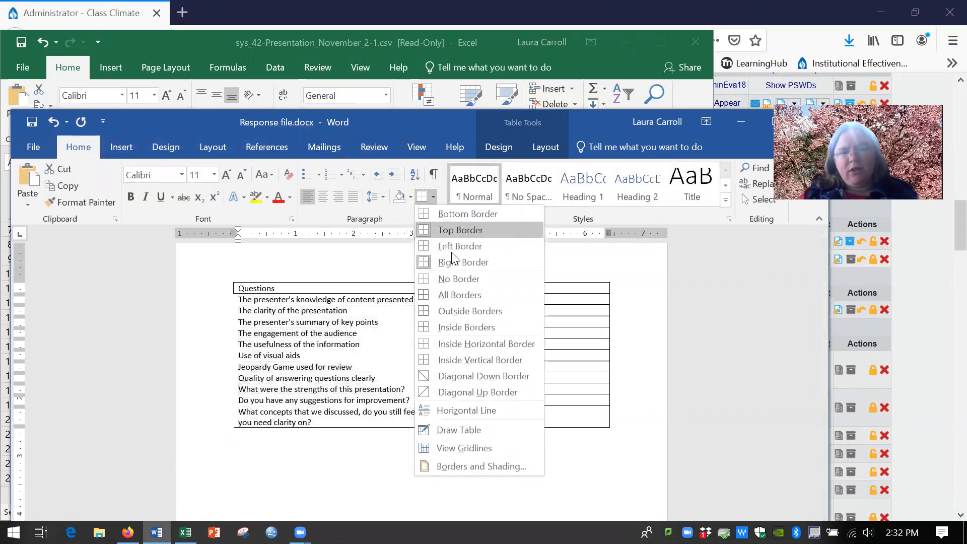
{"action": "left_click", "coordinate": [463, 295]}
{"action": "left_click", "coordinate": [488, 374]}
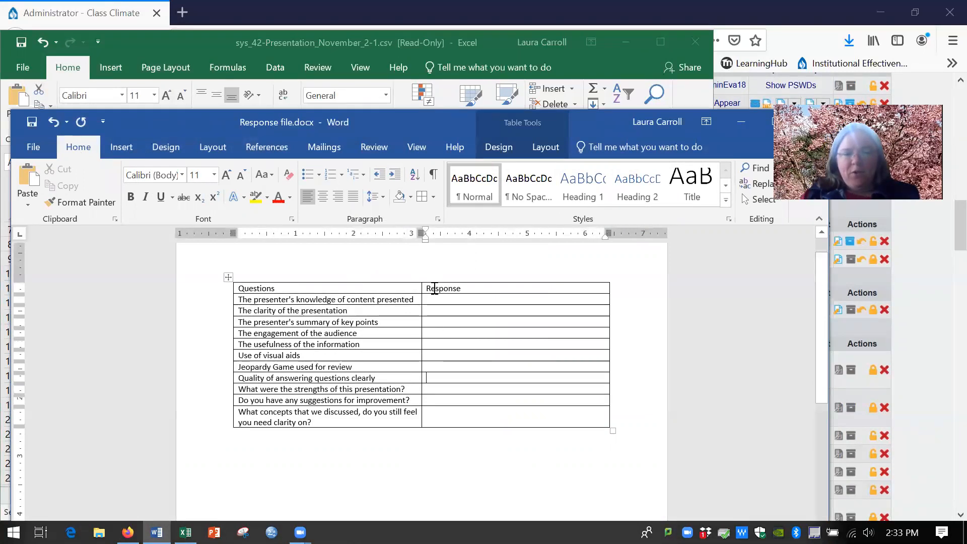
{"action": "left_click_drag", "start_coordinate": [482, 303], "coordinate": [479, 388]}
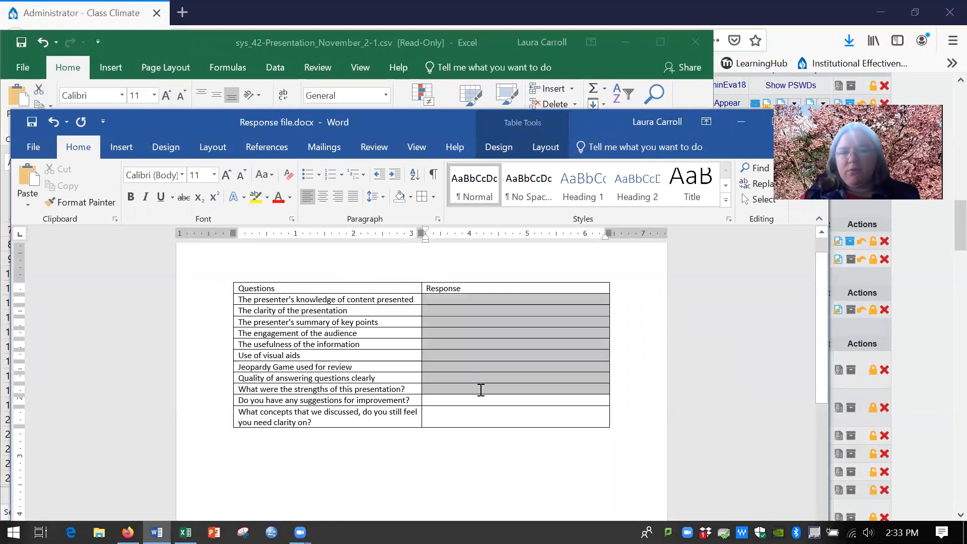
{"action": "left_click", "coordinate": [388, 353]}
- Switch back to Excel and delete the transposed question list in A10:A23
{"action": "left_click", "coordinate": [185, 532]}
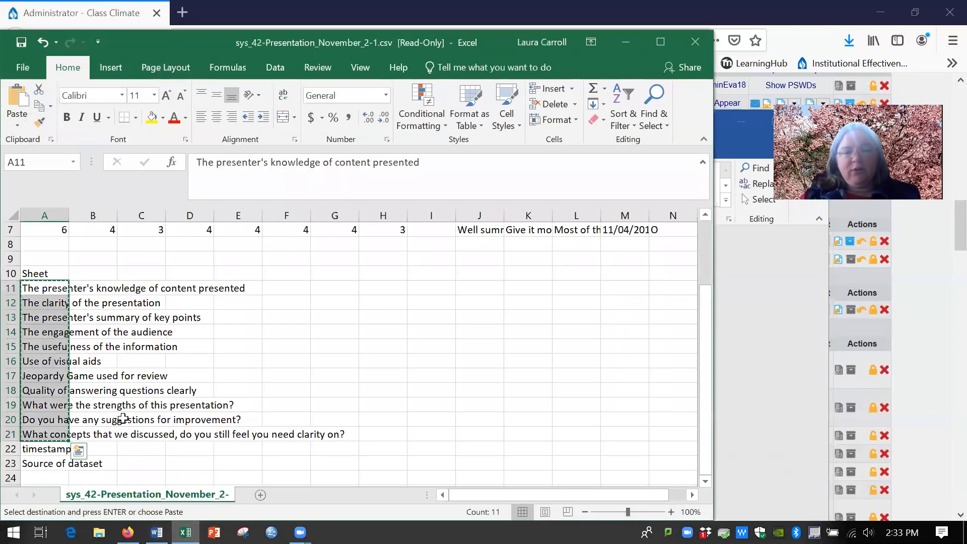
{"action": "left_click_drag", "start_coordinate": [30, 273], "coordinate": [61, 464]}
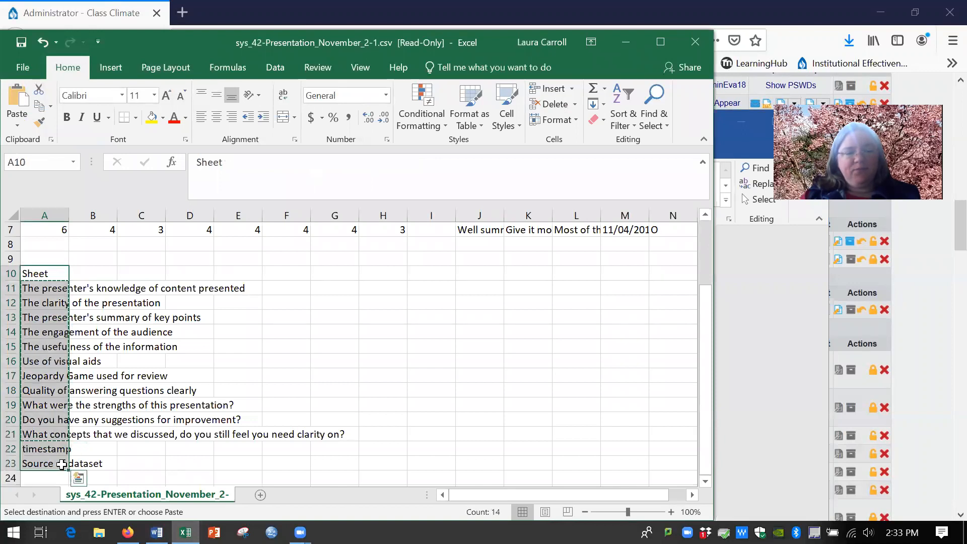
{"action": "key", "text": "Delete"}
{"action": "scroll", "coordinate": [132, 402], "scroll_direction": "up", "scroll_amount": 2}
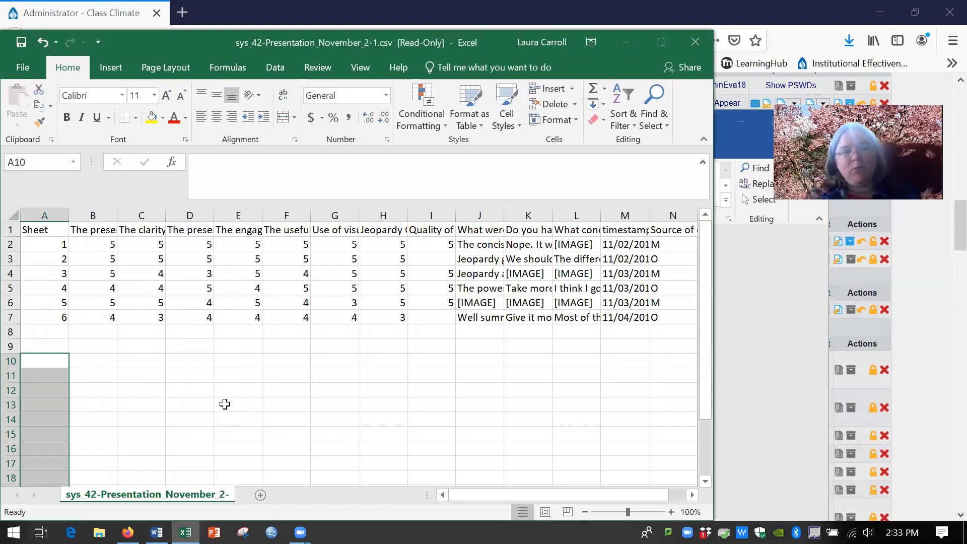
{"action": "left_click_drag", "start_coordinate": [10, 244], "coordinate": [20, 318]}
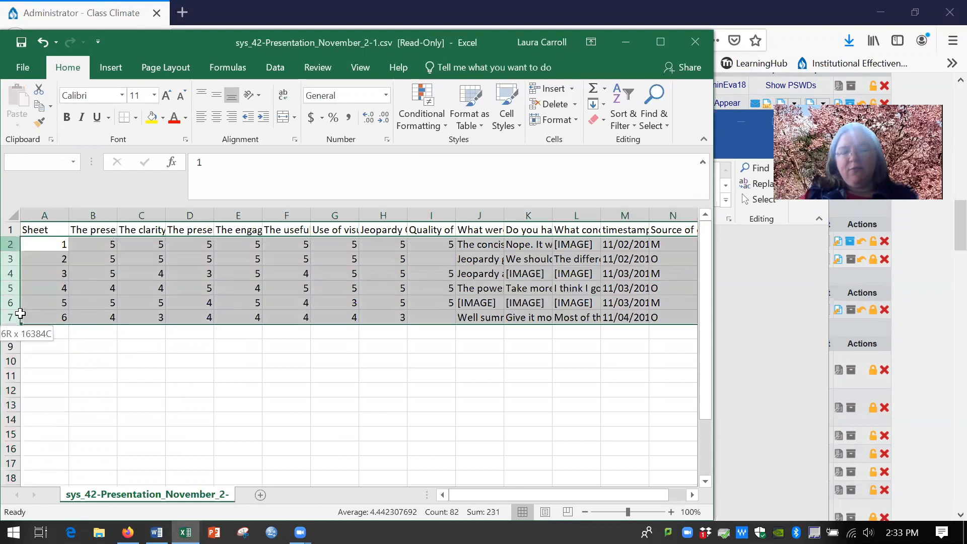
{"action": "left_click", "coordinate": [271, 362]}
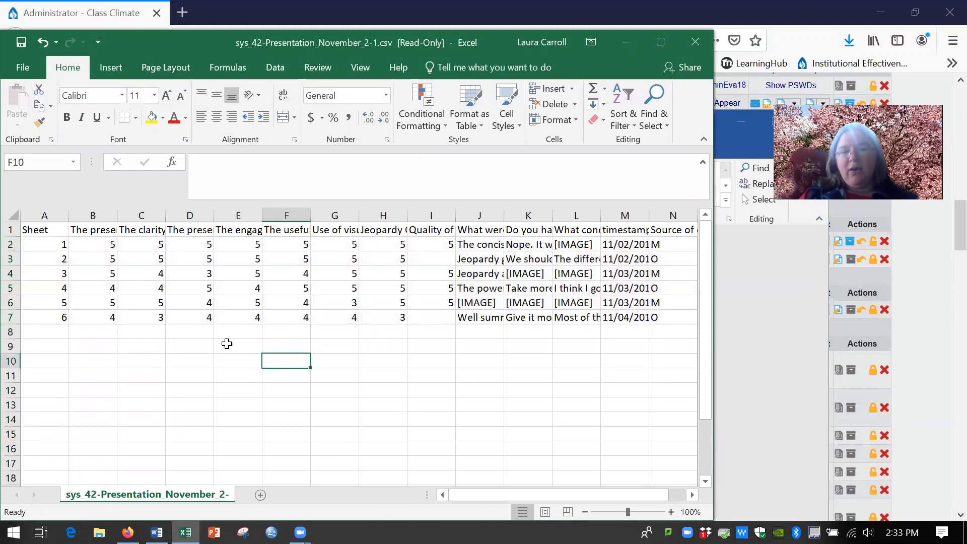
{"action": "left_click", "coordinate": [83, 245]}
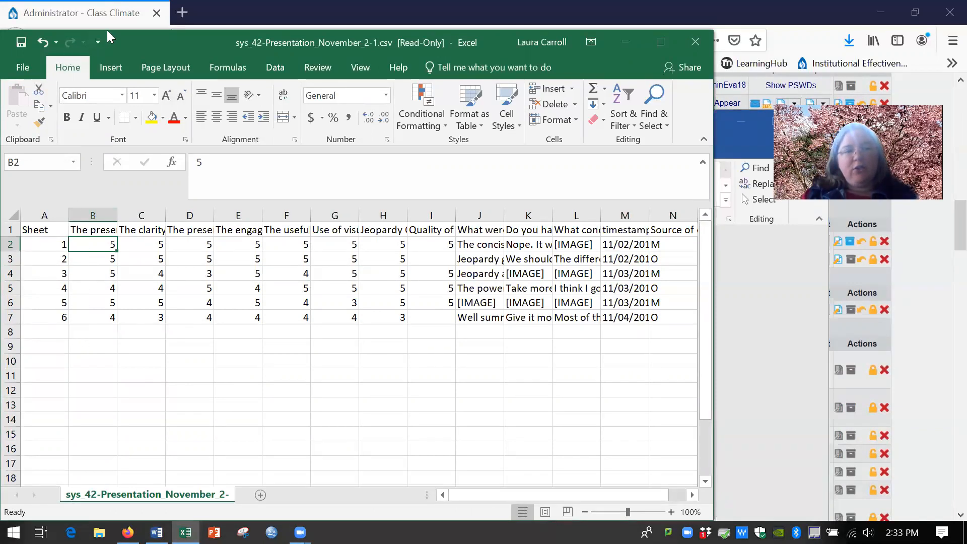
- Start saving a copy of the workbook to the Desktop in CSV format, choosing the existing results.csv as the file name
{"action": "left_click", "coordinate": [22, 66]}
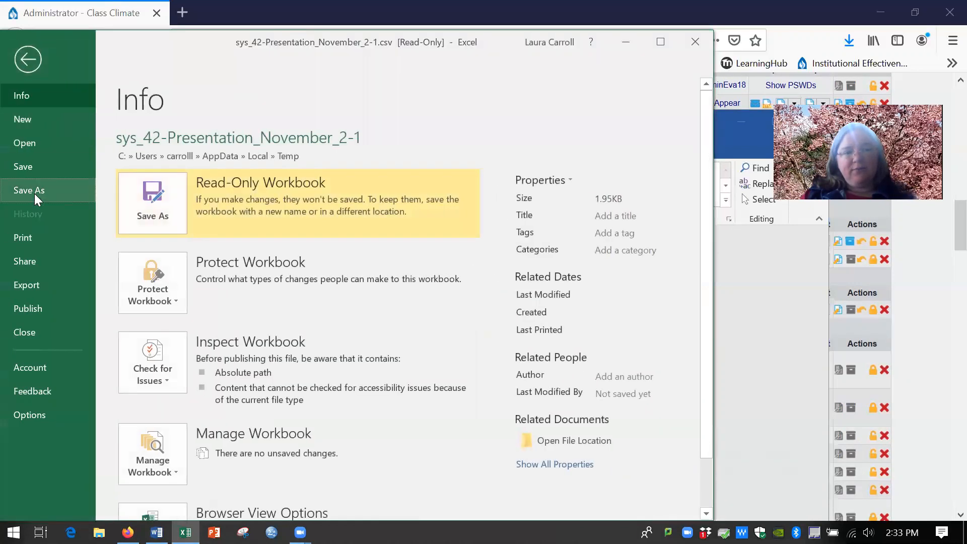
{"action": "left_click", "coordinate": [34, 194]}
{"action": "left_click", "coordinate": [419, 216]}
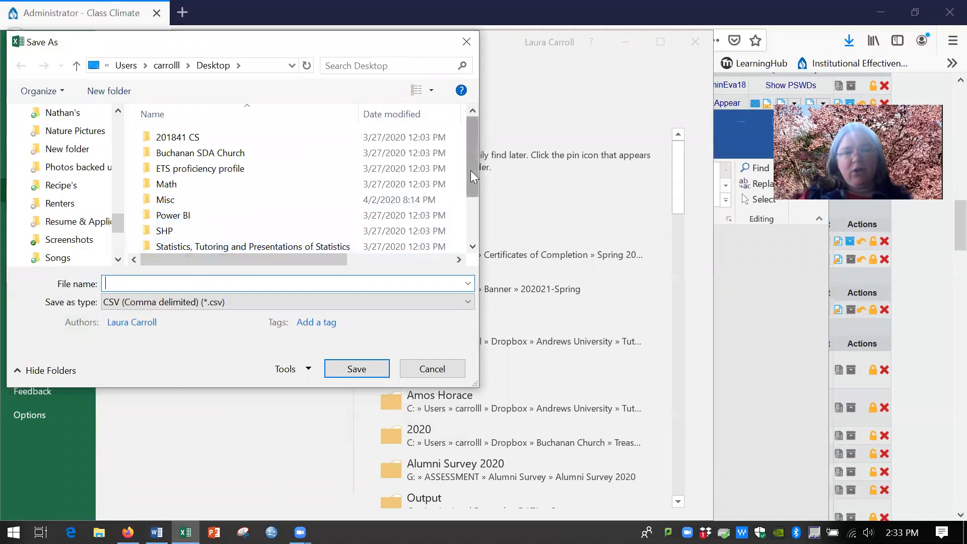
{"action": "left_click_drag", "start_coordinate": [471, 170], "coordinate": [482, 236]}
{"action": "left_click", "coordinate": [169, 245]}
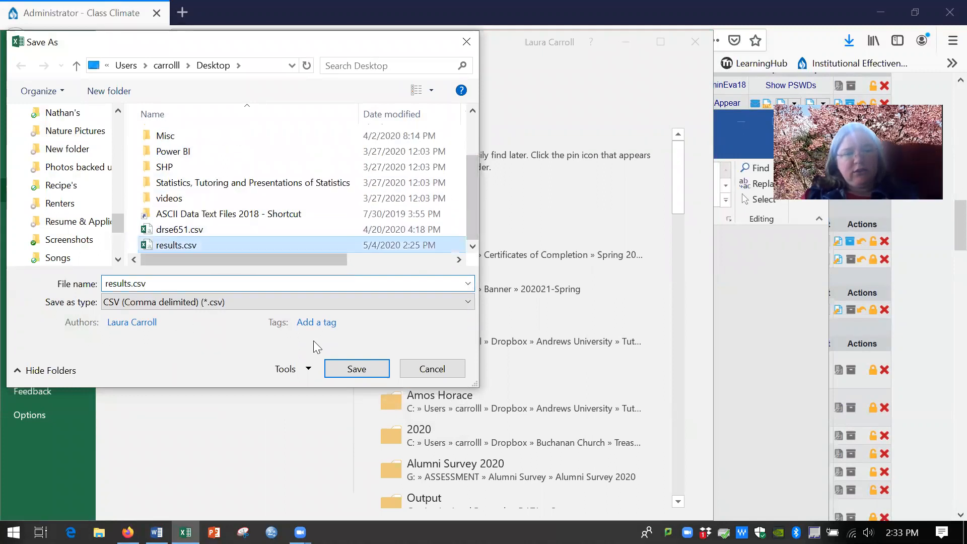
- Try to save the survey data by replacing the existing results.csv file
{"action": "left_click", "coordinate": [357, 368]}
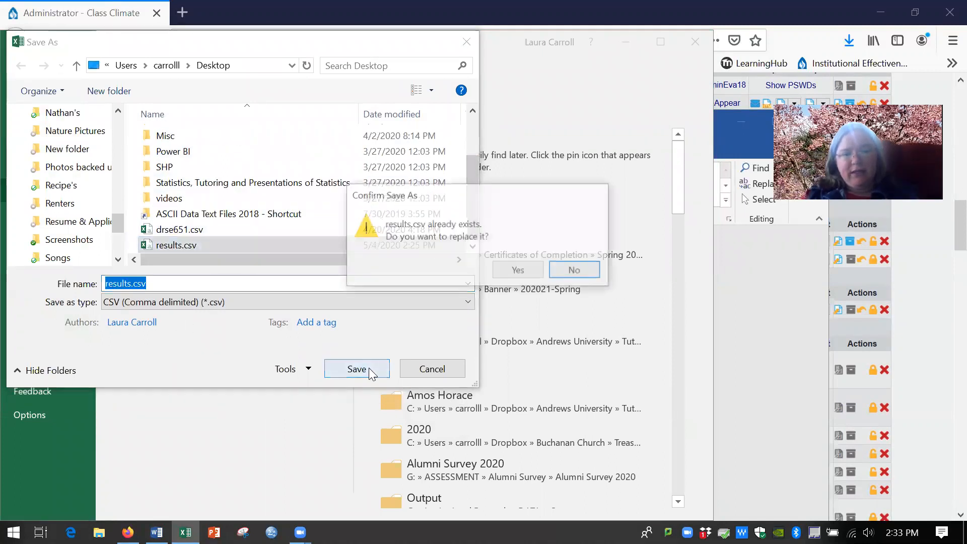
{"action": "left_click", "coordinate": [499, 269]}
{"action": "left_click", "coordinate": [485, 325]}
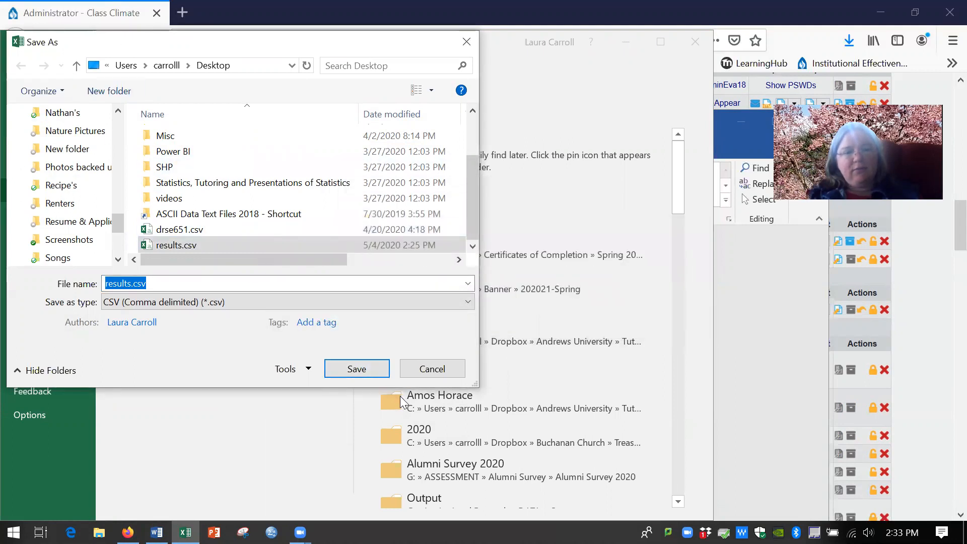
{"action": "left_click", "coordinate": [357, 371]}
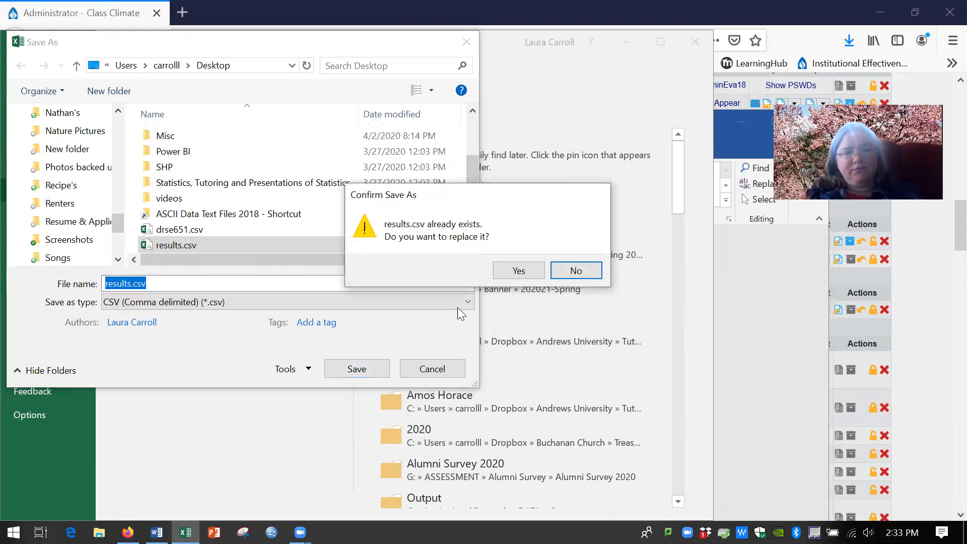
{"action": "left_click", "coordinate": [522, 272]}
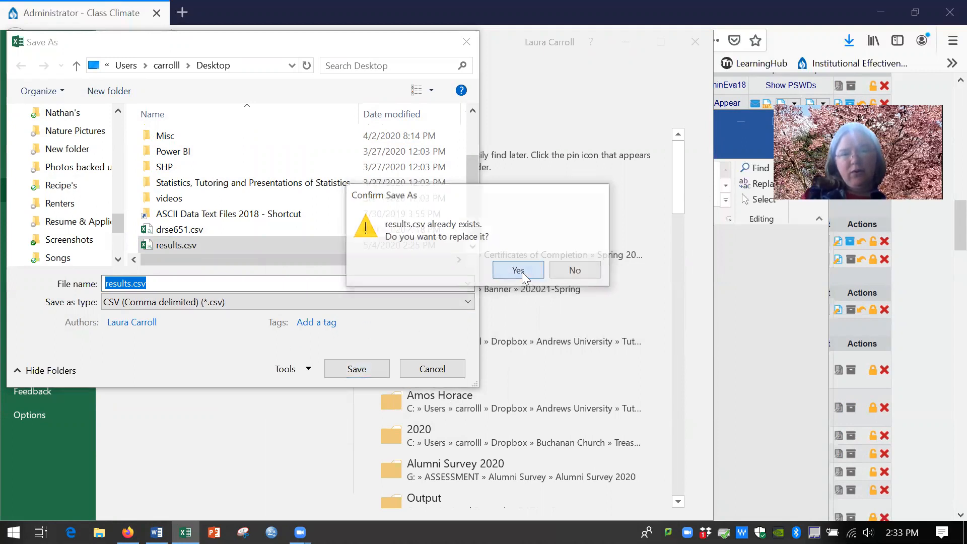
{"action": "left_click", "coordinate": [487, 325]}
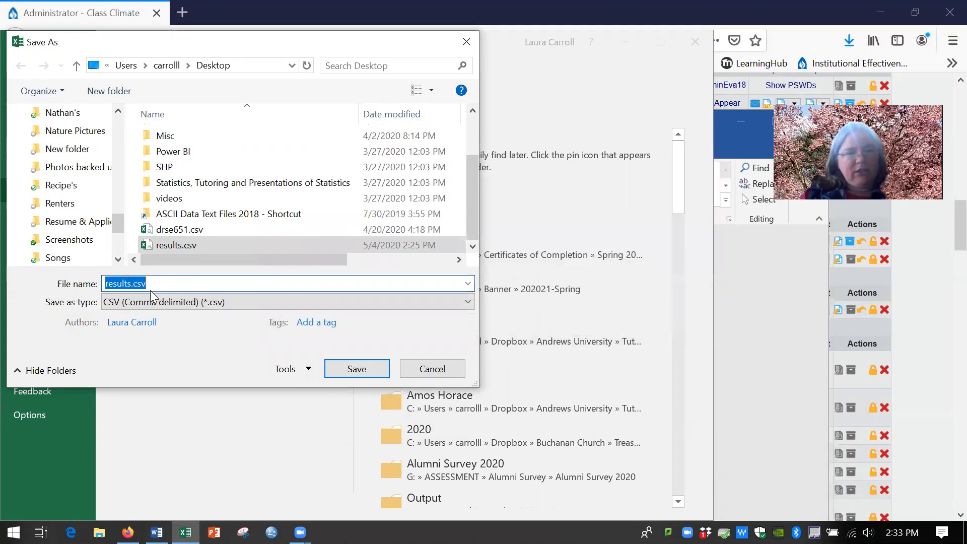
- Save the workbook to the Desktop as results2.csv and move its window off the Word document's title bar
{"action": "left_click", "coordinate": [137, 284]}
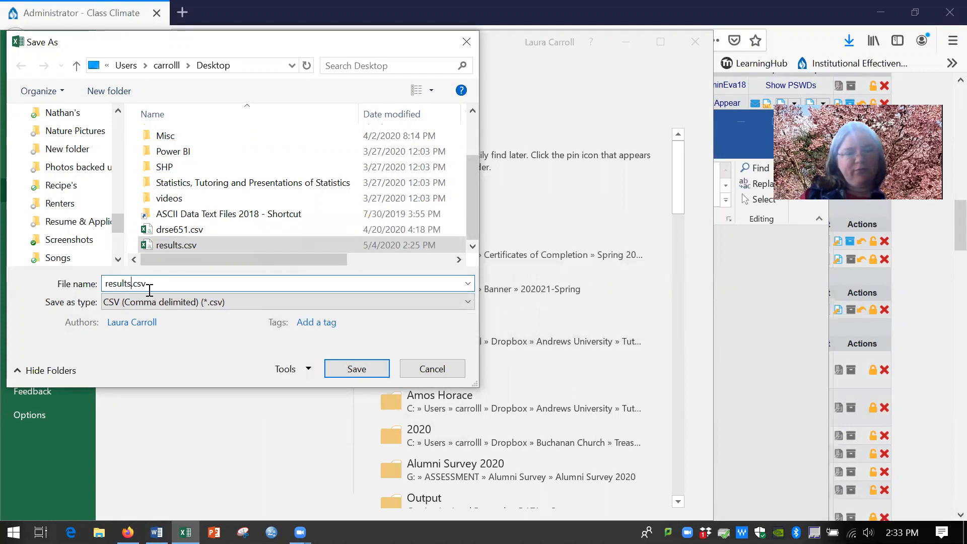
{"action": "type", "text": "2"}
{"action": "left_click", "coordinate": [358, 368]}
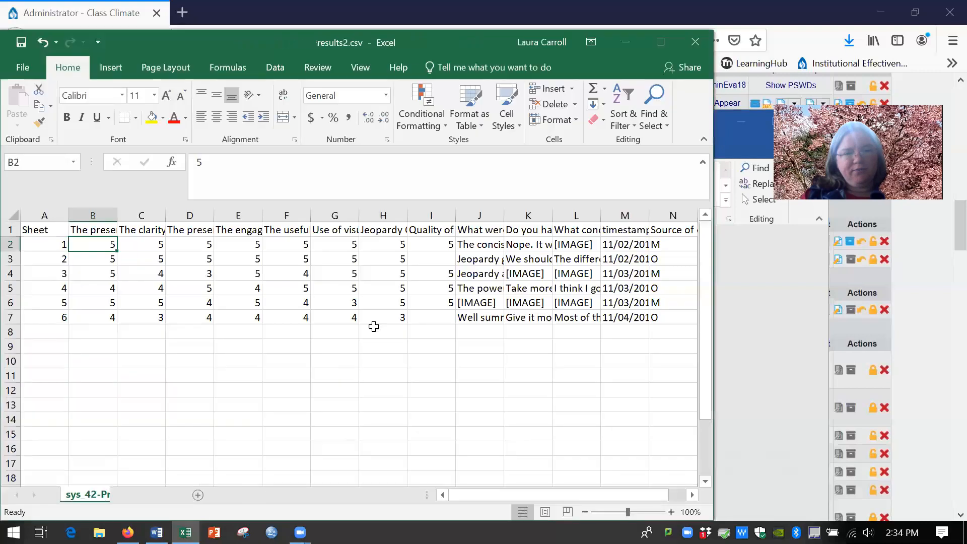
{"action": "left_click_drag", "start_coordinate": [133, 42], "coordinate": [209, 162]}
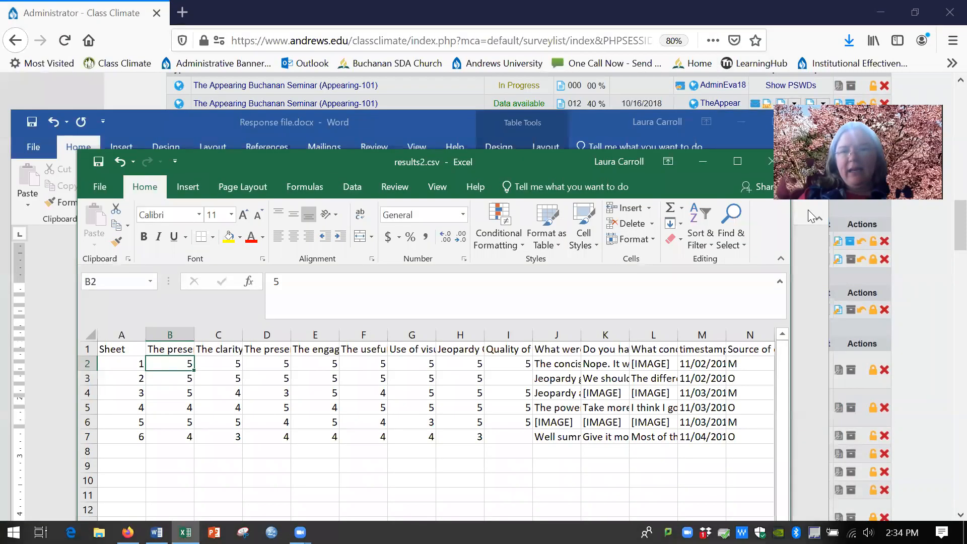
- Close the results2.csv workbook and link results2.csv from the Desktop as the recipient list for the Word response document
{"action": "left_click", "coordinate": [771, 162]}
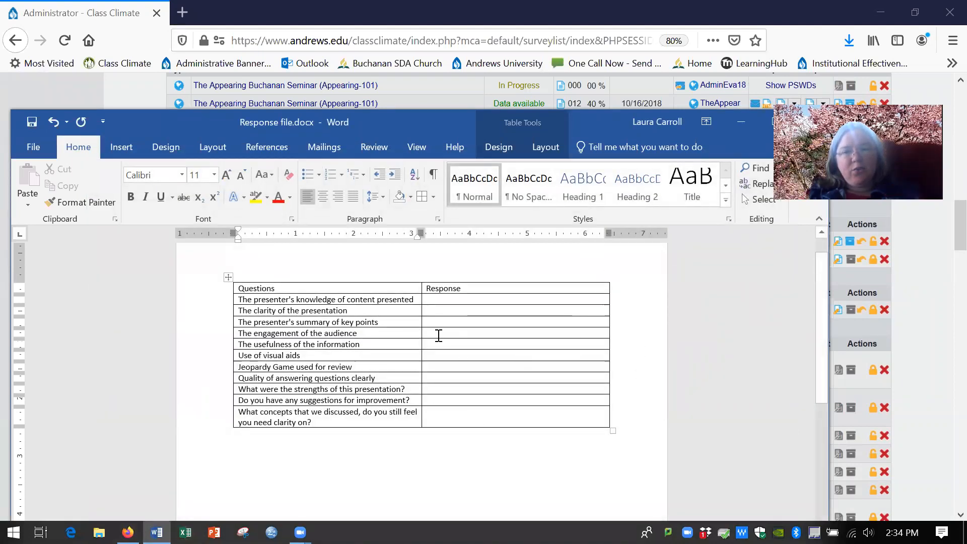
{"action": "left_click", "coordinate": [470, 302]}
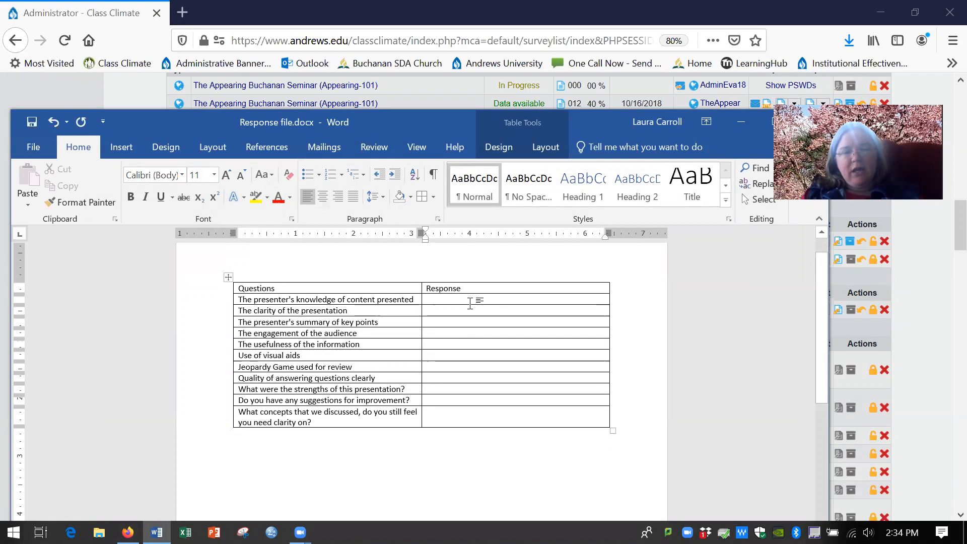
{"action": "left_click", "coordinate": [325, 147]}
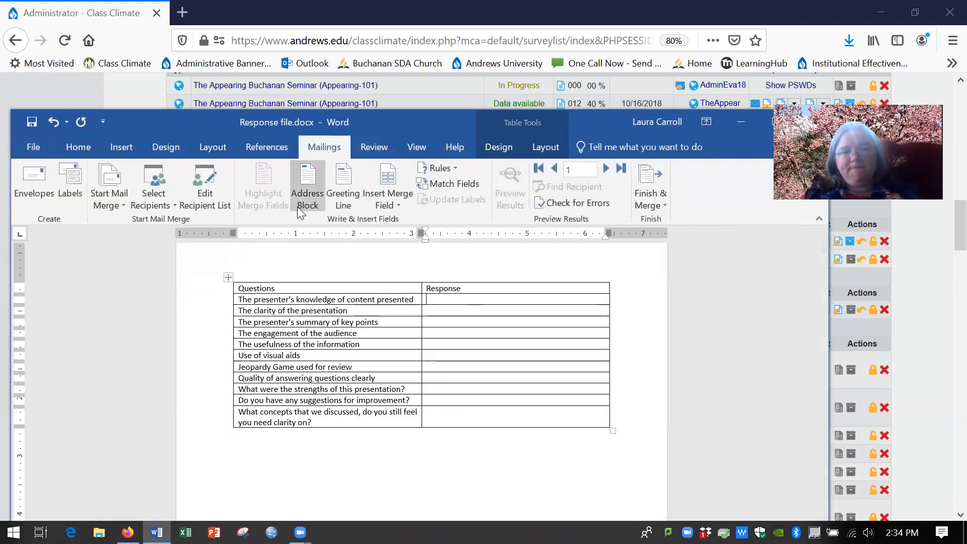
{"action": "left_click", "coordinate": [167, 203]}
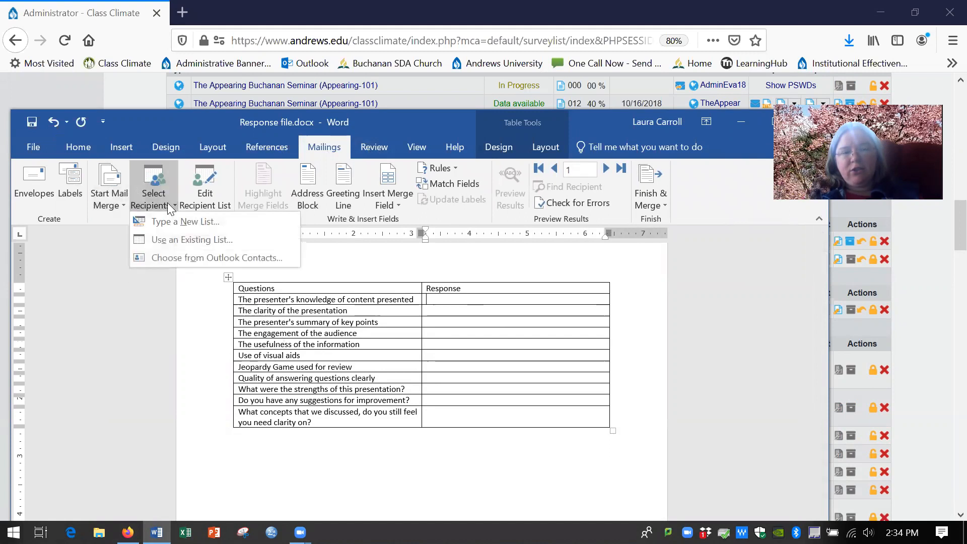
{"action": "left_click", "coordinate": [173, 240]}
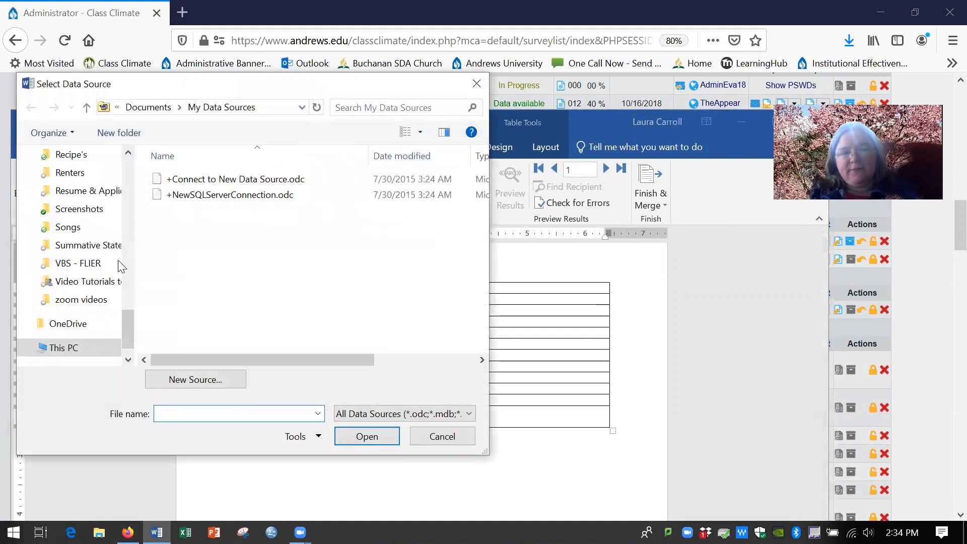
{"action": "left_click_drag", "start_coordinate": [129, 310], "coordinate": [111, 194]}
{"action": "left_click", "coordinate": [95, 185]}
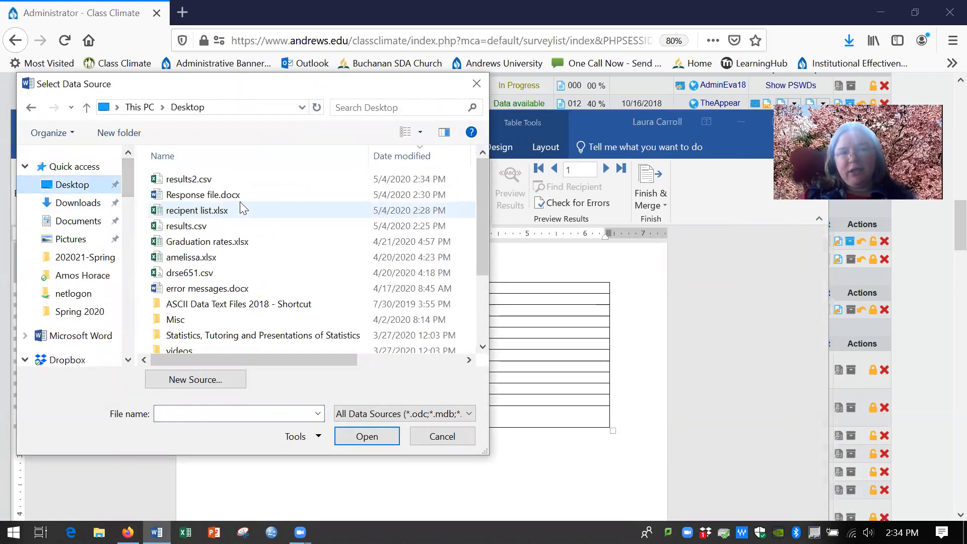
{"action": "left_click", "coordinate": [232, 181]}
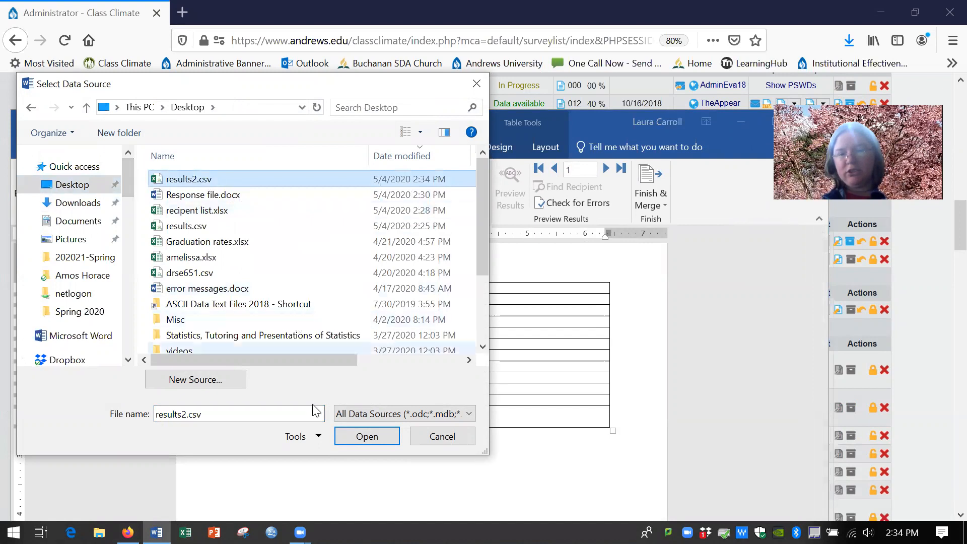
{"action": "left_click", "coordinate": [358, 435]}
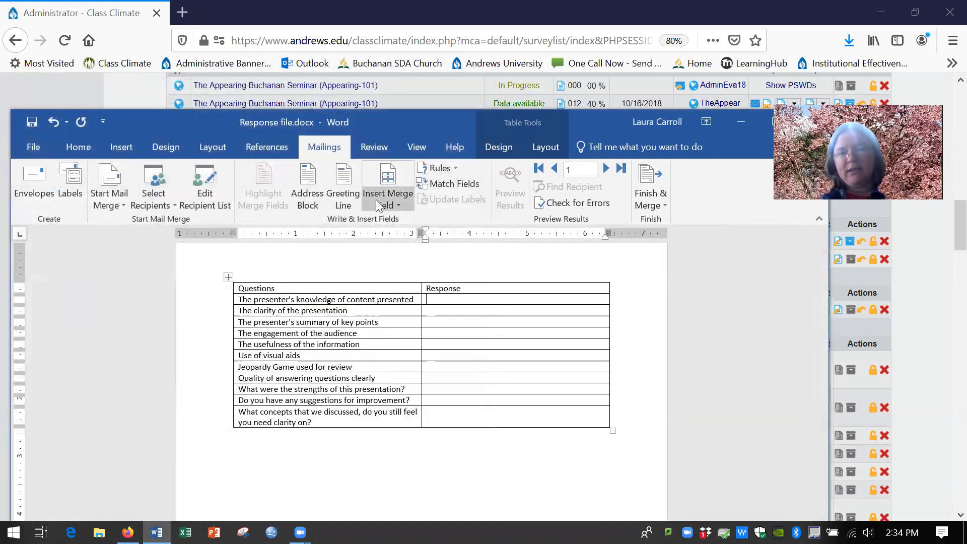
- Insert the The_presenters_knowledge_of_content_pre merge field in the Response cell of the first question row
{"action": "left_click", "coordinate": [397, 199]}
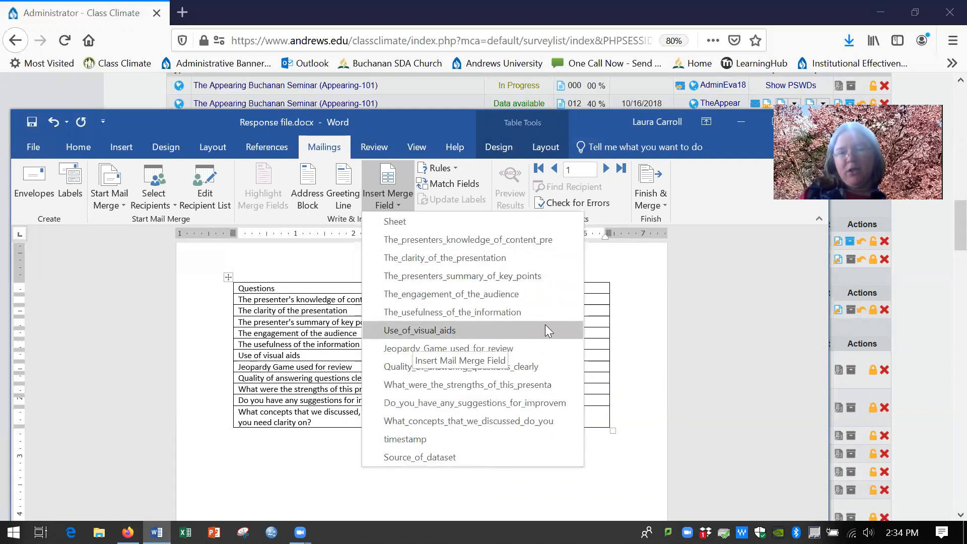
{"action": "left_click", "coordinate": [601, 297]}
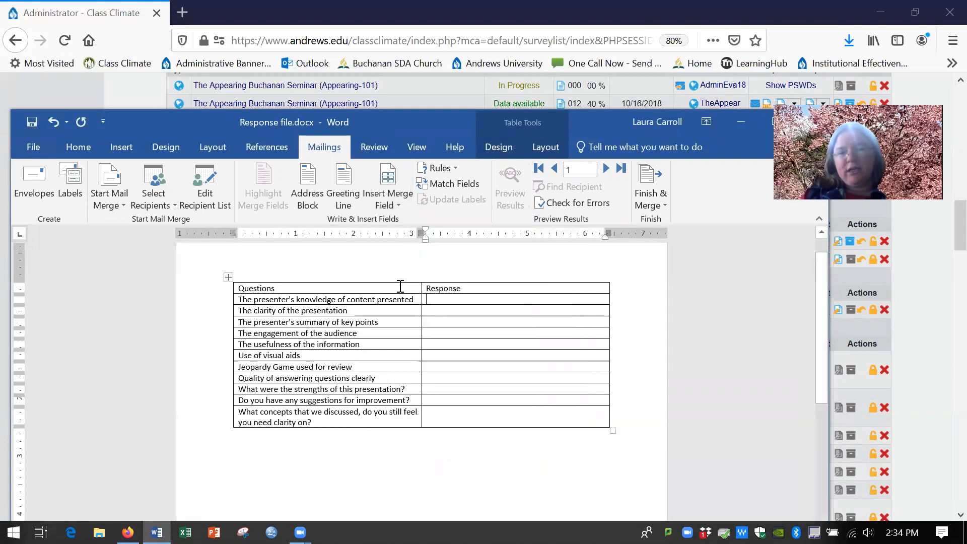
{"action": "left_click_drag", "start_coordinate": [274, 301], "coordinate": [343, 300]}
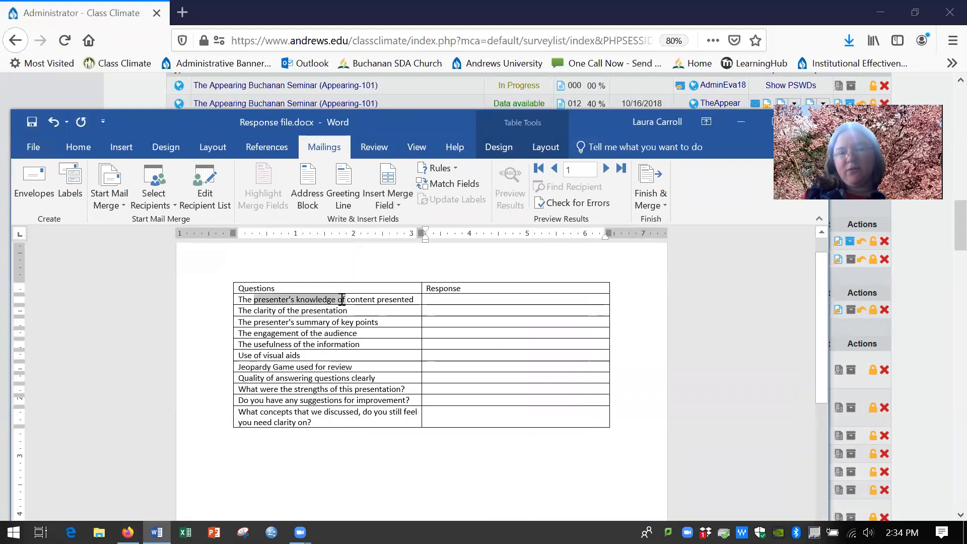
{"action": "left_click", "coordinate": [431, 298]}
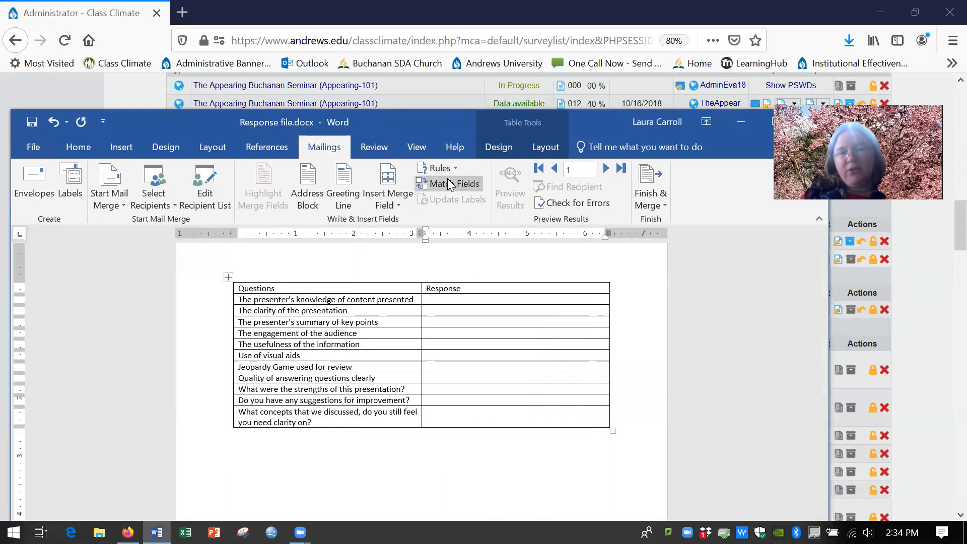
{"action": "left_click", "coordinate": [381, 204]}
{"action": "left_click", "coordinate": [412, 240]}
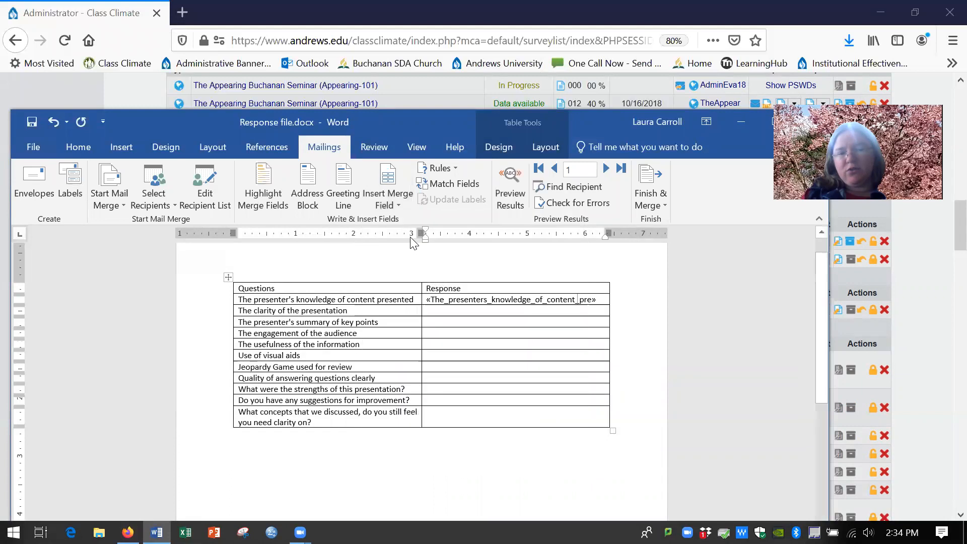
- Insert the The_clarity_of_the_presentation and The_presenters_summary_of_key_points merge fields in the Response cells of their matching questions
{"action": "left_click", "coordinate": [395, 203]}
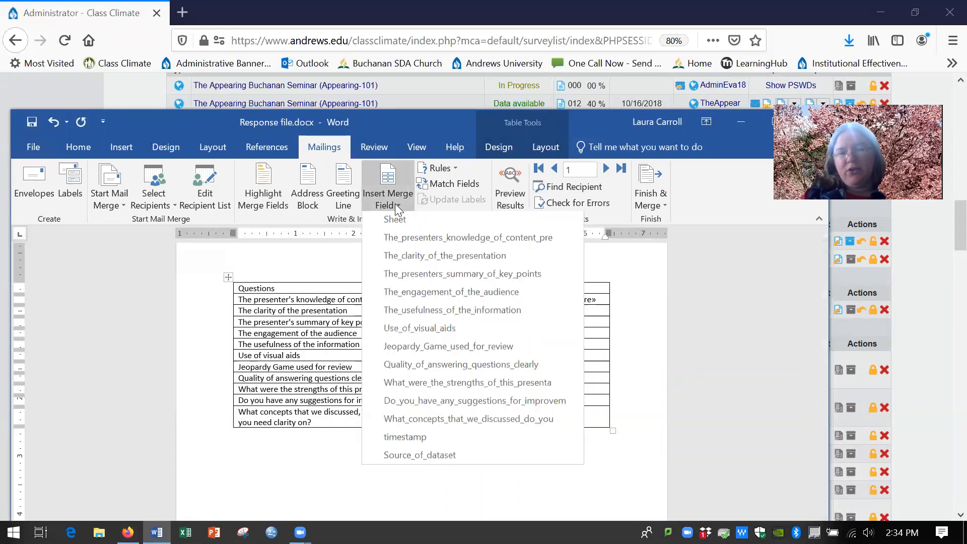
{"action": "left_click", "coordinate": [416, 255]}
{"action": "left_click", "coordinate": [445, 323]}
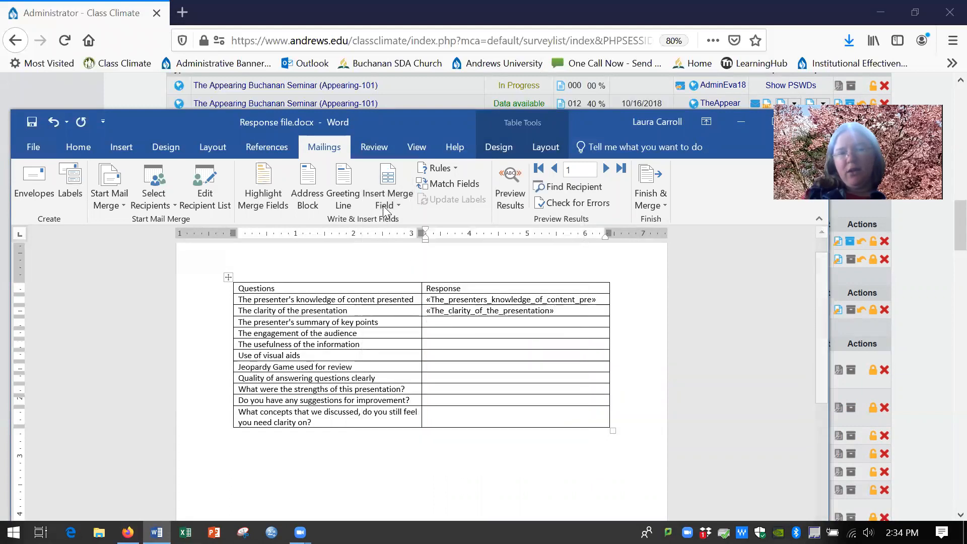
{"action": "left_click", "coordinate": [388, 203]}
{"action": "left_click", "coordinate": [409, 279]}
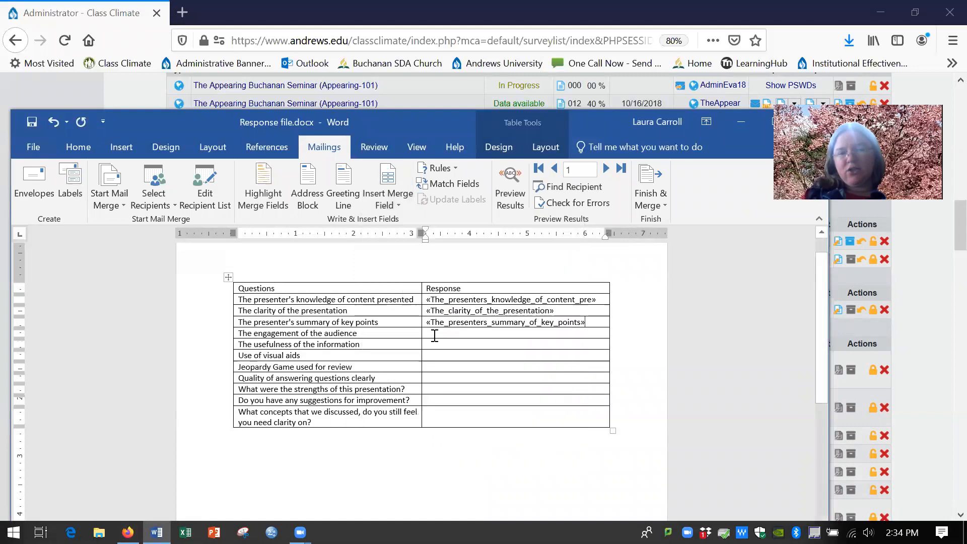
- Insert the The_engagement_of_the_audience merge field beside its question and move the Insert Merge Field dialog off the Response column
{"action": "left_click", "coordinate": [387, 176]}
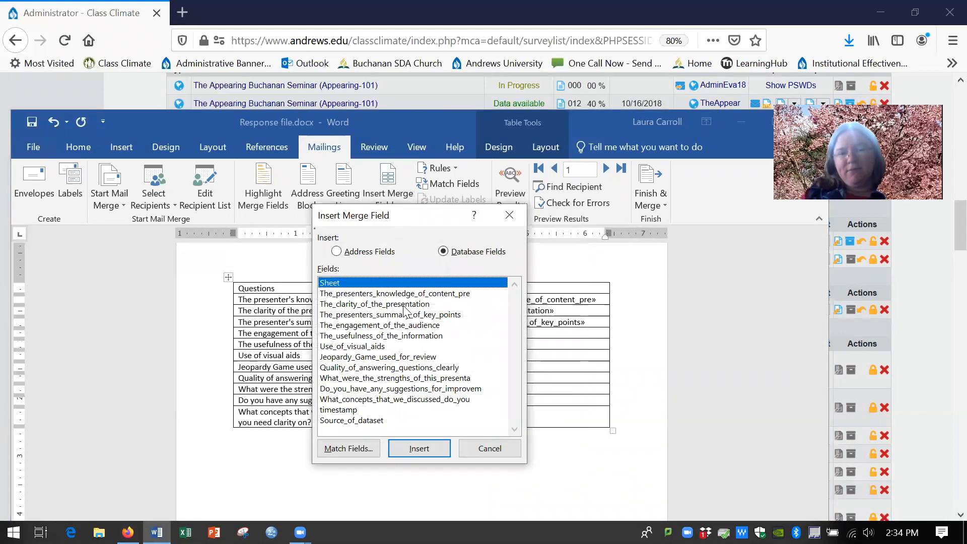
{"action": "left_click", "coordinate": [392, 325]}
{"action": "left_click", "coordinate": [420, 449]}
{"action": "left_click_drag", "start_coordinate": [416, 222], "coordinate": [268, 226]}
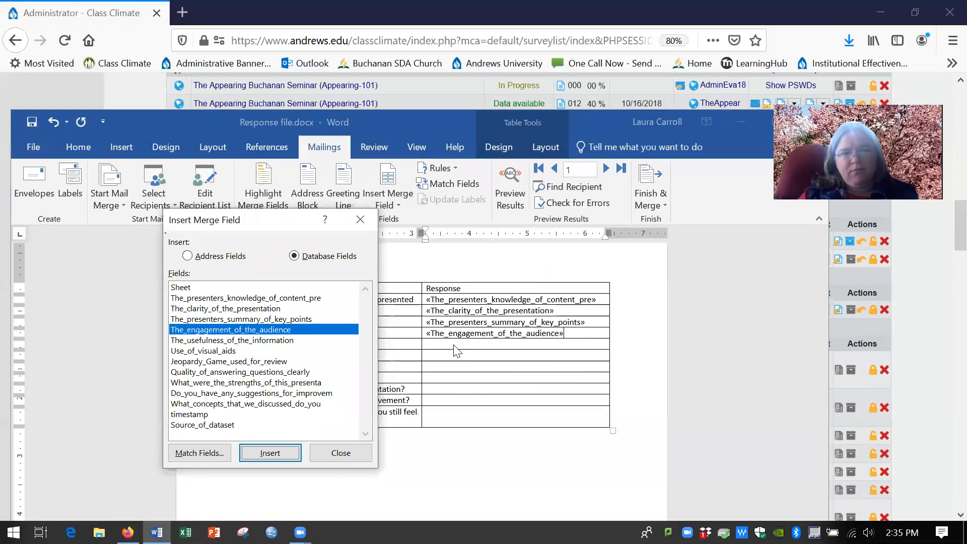
{"action": "left_click", "coordinate": [201, 341]}
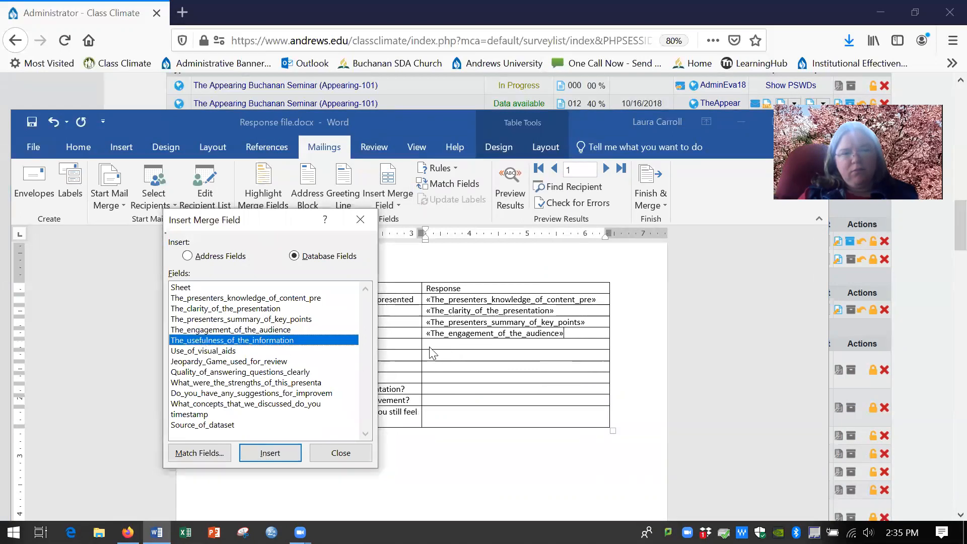
{"action": "left_click", "coordinate": [284, 454]}
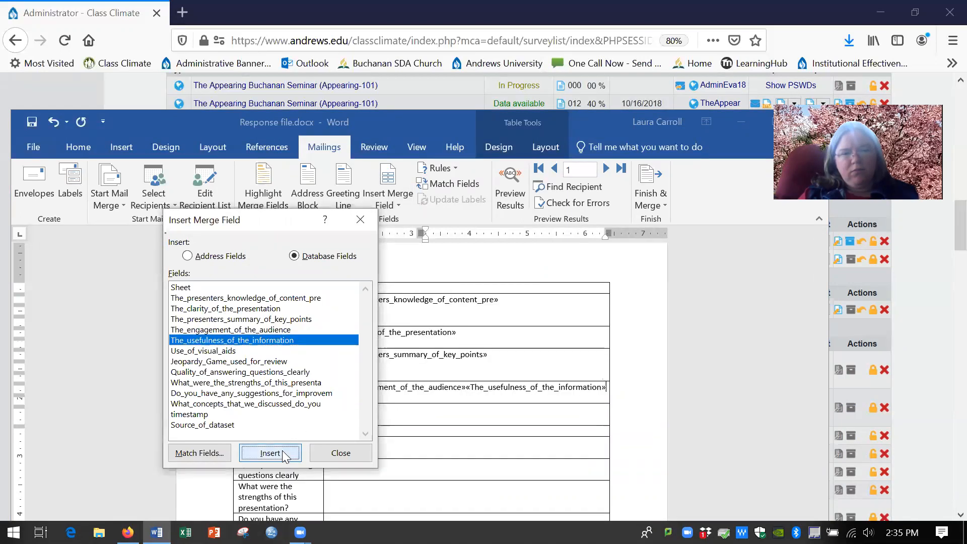
{"action": "left_click", "coordinate": [339, 453]}
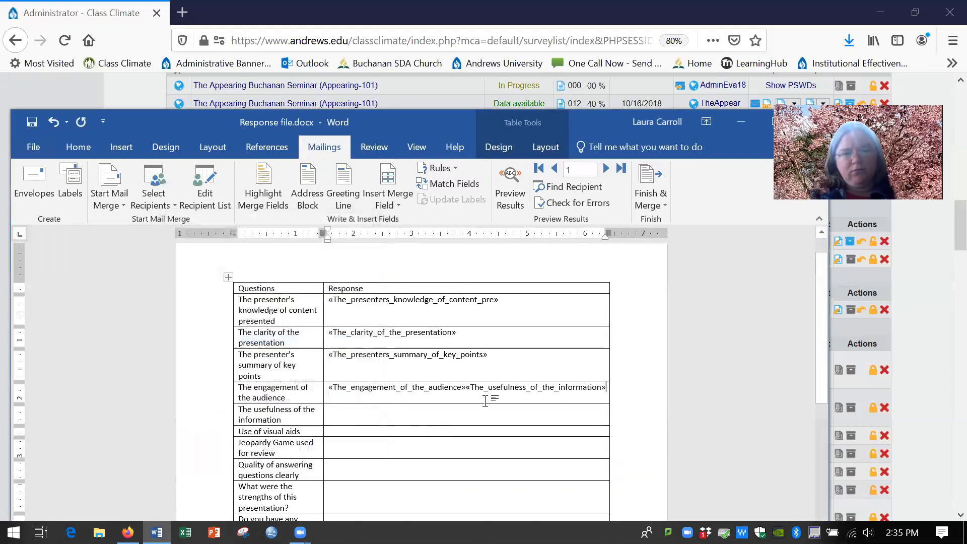
{"action": "key", "text": "BackSpace"}
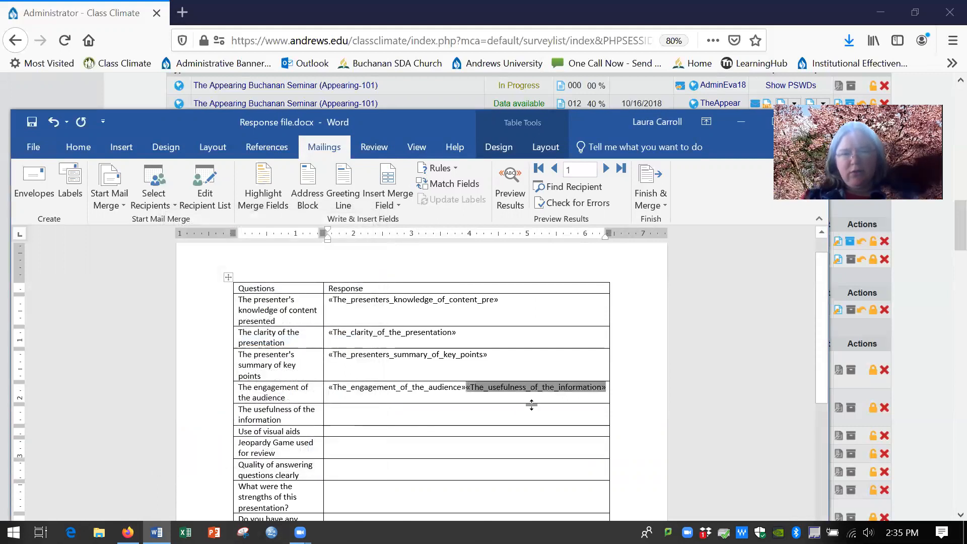
{"action": "key", "text": "BackSpace"}
- Insert the The_usefulness_of_the_information and Use_of_visual_aids merge fields in the Response cells of their matching questions
{"action": "left_click", "coordinate": [448, 343]}
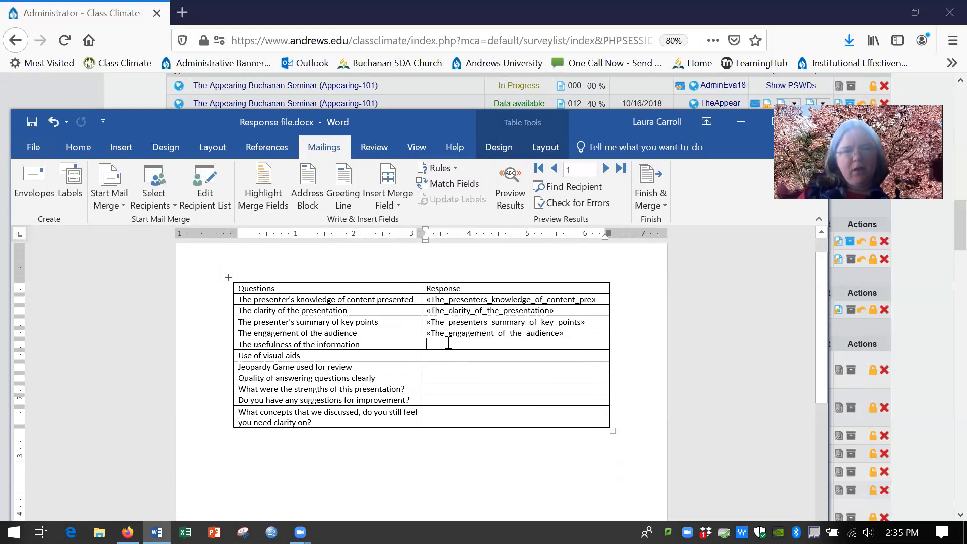
{"action": "left_click", "coordinate": [398, 200]}
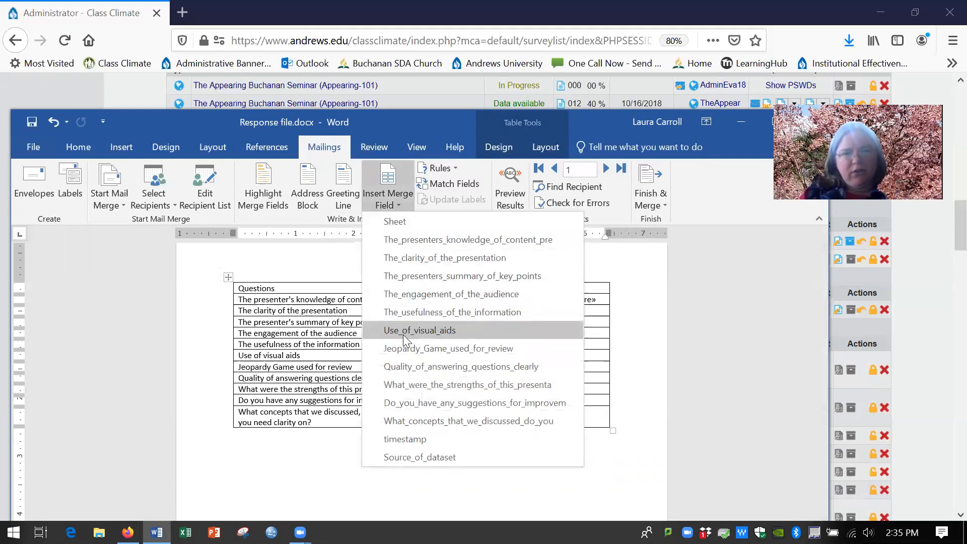
{"action": "left_click", "coordinate": [419, 312]}
{"action": "left_click", "coordinate": [436, 357]}
{"action": "left_click", "coordinate": [399, 200]}
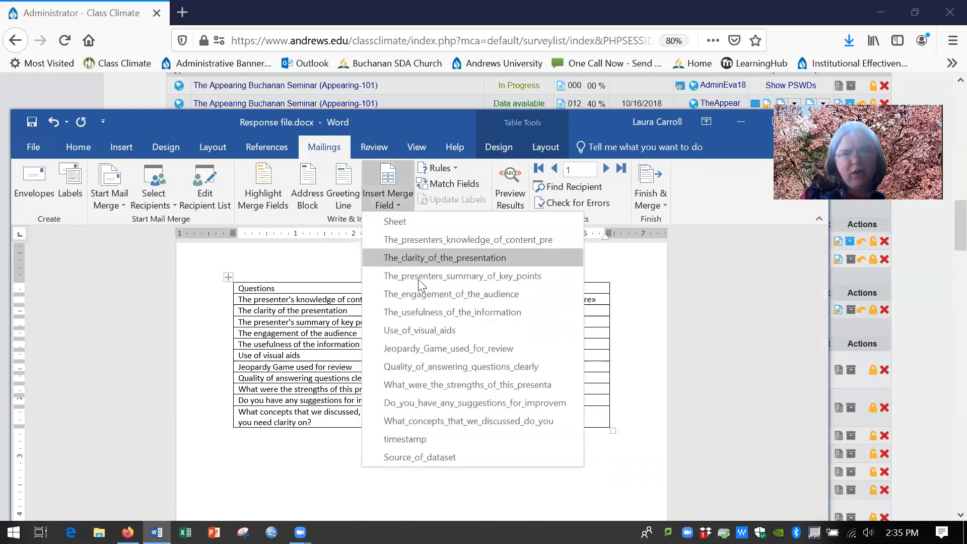
{"action": "left_click", "coordinate": [441, 331]}
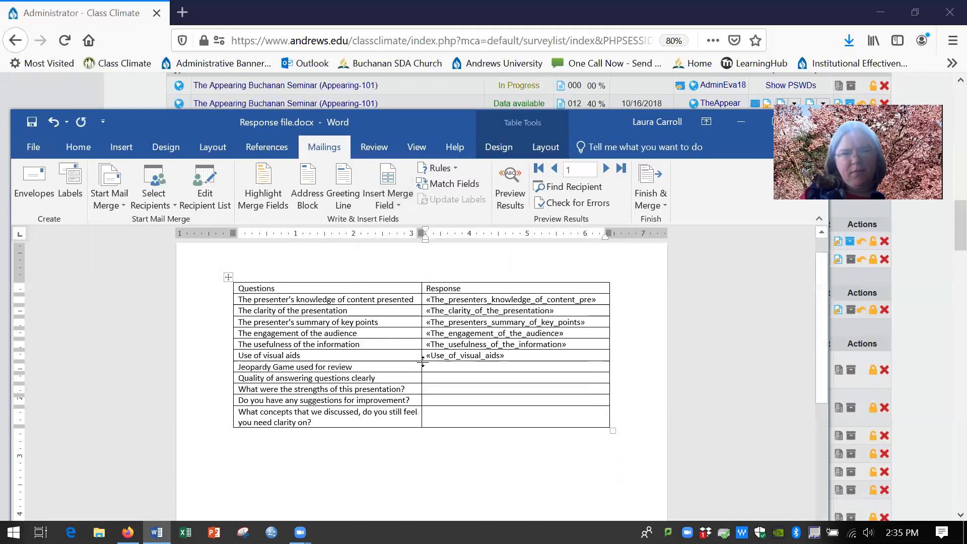
- Insert the Jeopardy_Game_used_for_review and Quality_of_answering_questions_clearly merge fields in the Response cells of their matching questions
{"action": "left_click", "coordinate": [428, 366]}
{"action": "left_click", "coordinate": [388, 202]}
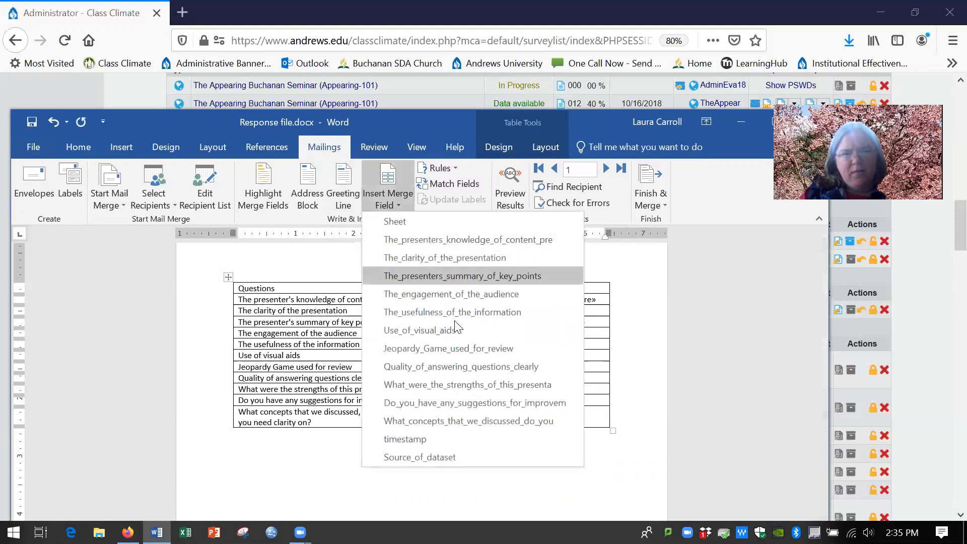
{"action": "left_click", "coordinate": [464, 349]}
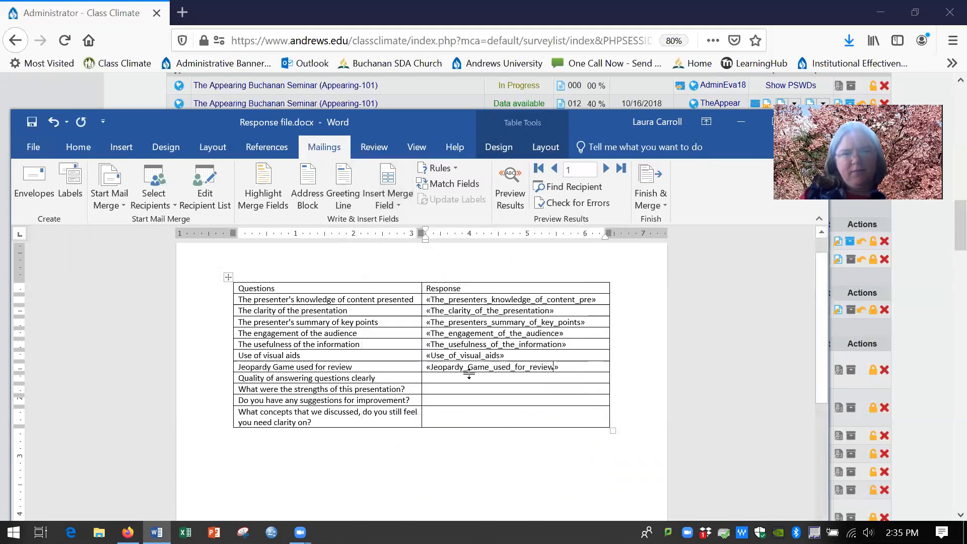
{"action": "left_click", "coordinate": [481, 379]}
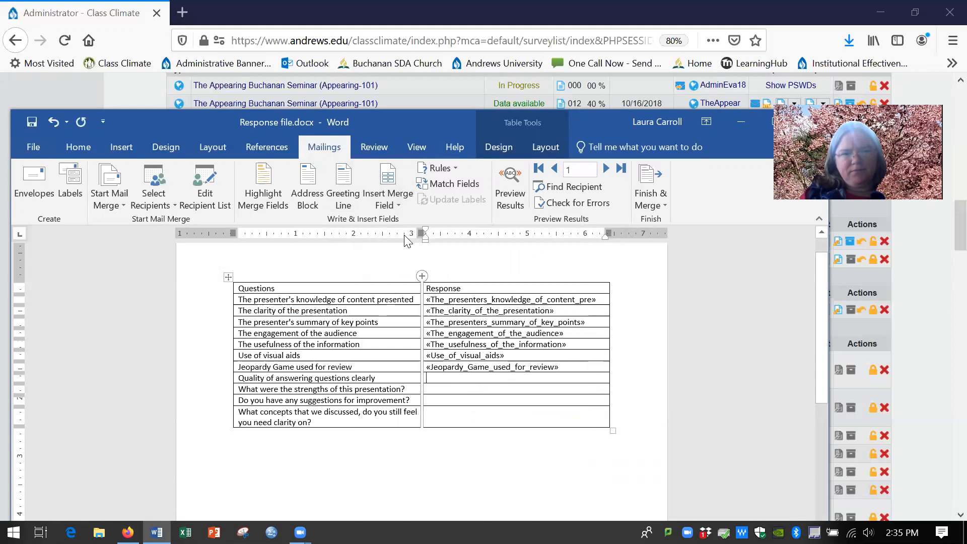
{"action": "left_click", "coordinate": [388, 201]}
{"action": "left_click", "coordinate": [461, 367]}
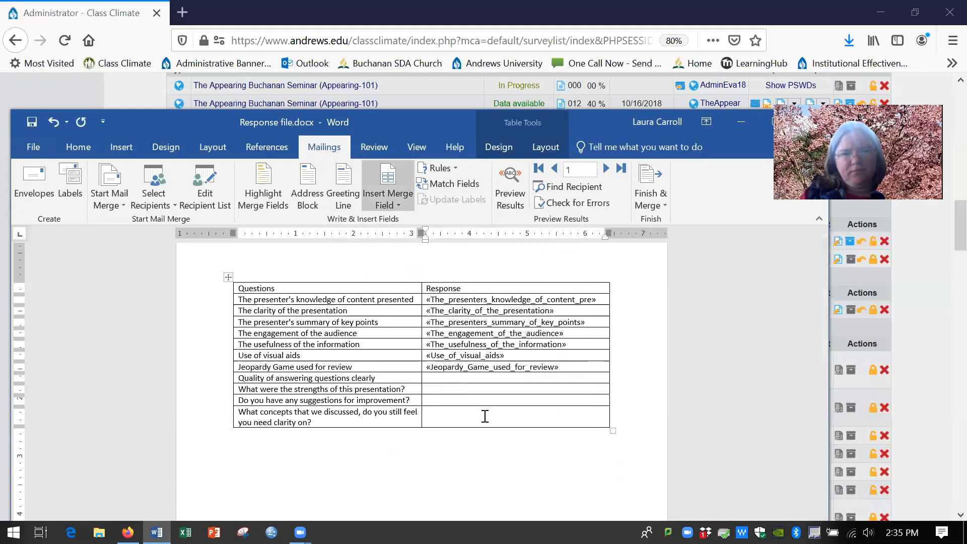
- Insert the What_were_the_strengths_of_this_presenta and Do_you_have_any_suggestions_for_improvem merge fields beside the strengths and suggestions questions
{"action": "left_click", "coordinate": [486, 391]}
{"action": "left_click", "coordinate": [389, 204]}
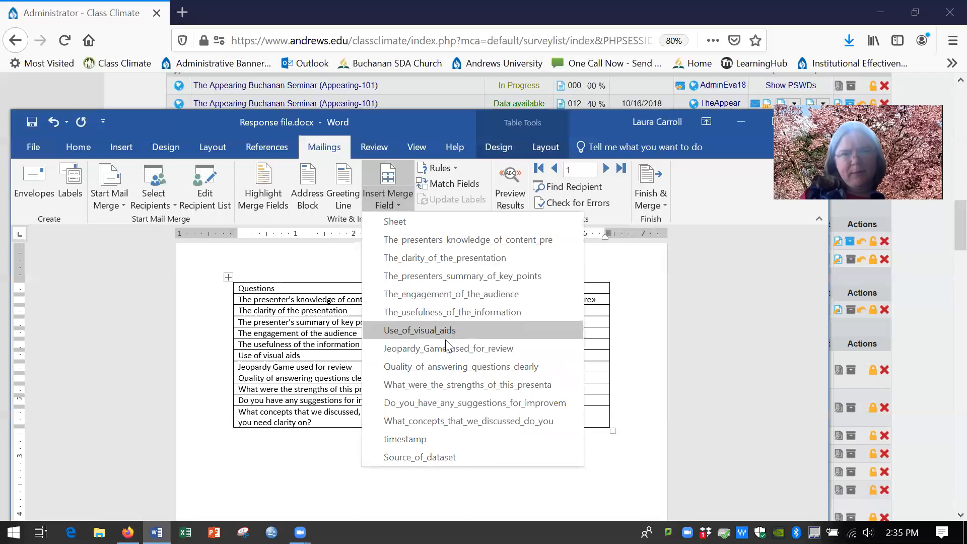
{"action": "left_click", "coordinate": [467, 391]}
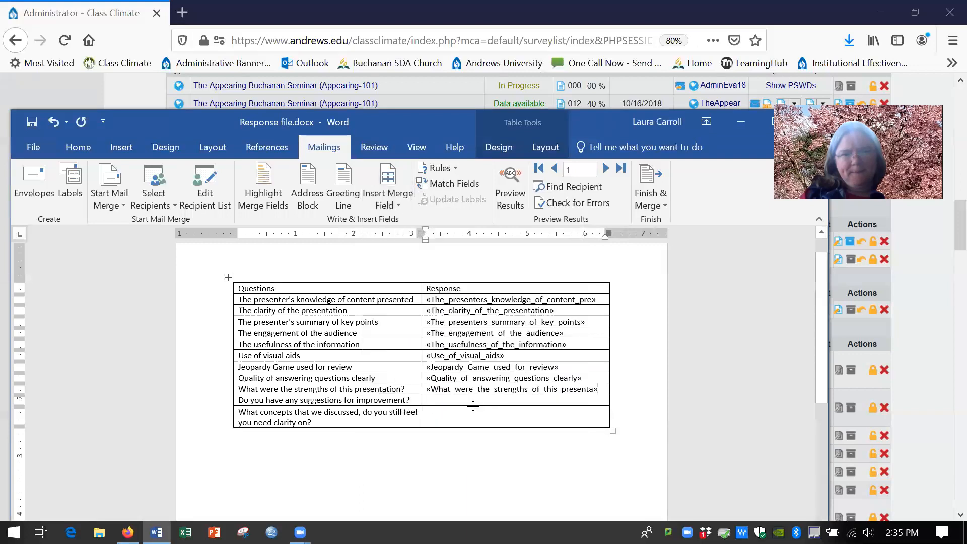
{"action": "left_click", "coordinate": [388, 202]}
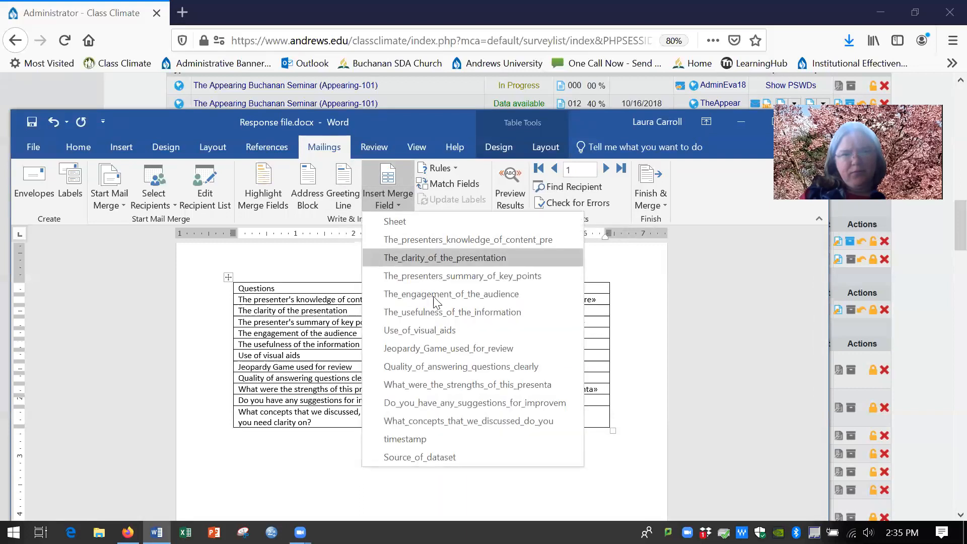
{"action": "left_click", "coordinate": [474, 403]}
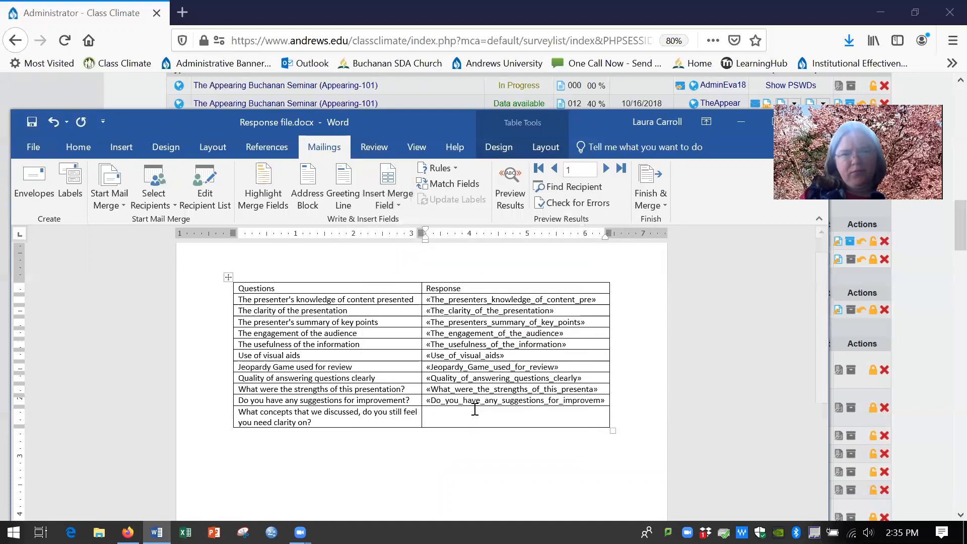
- Insert the What_concepts_that_we_discussed_do_you merge field beside the last question and preview the merge results
{"action": "left_click", "coordinate": [388, 202]}
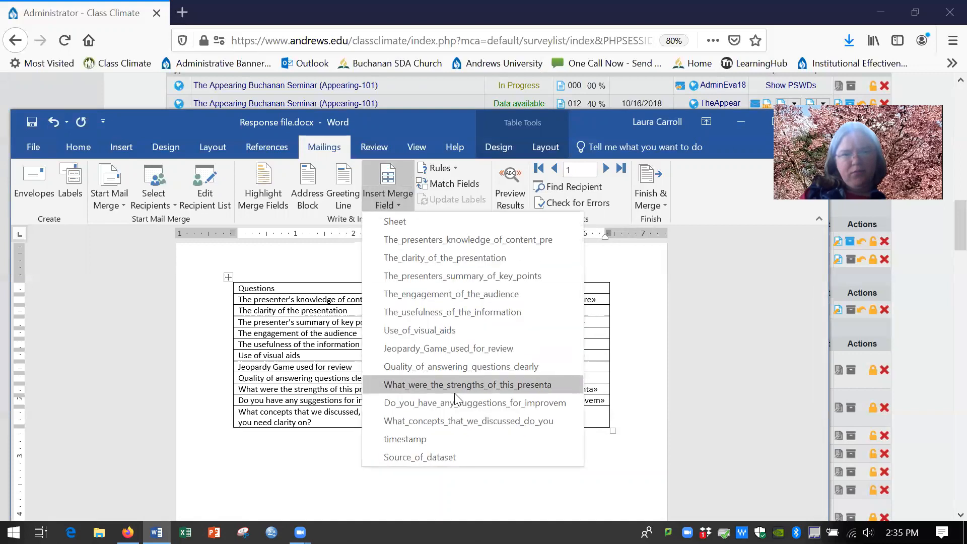
{"action": "left_click", "coordinate": [461, 420]}
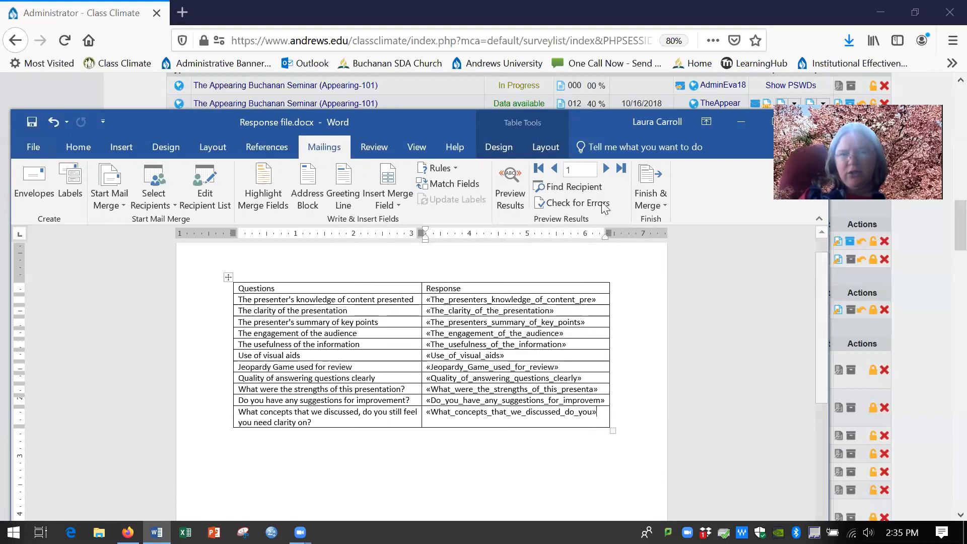
{"action": "left_click", "coordinate": [513, 201]}
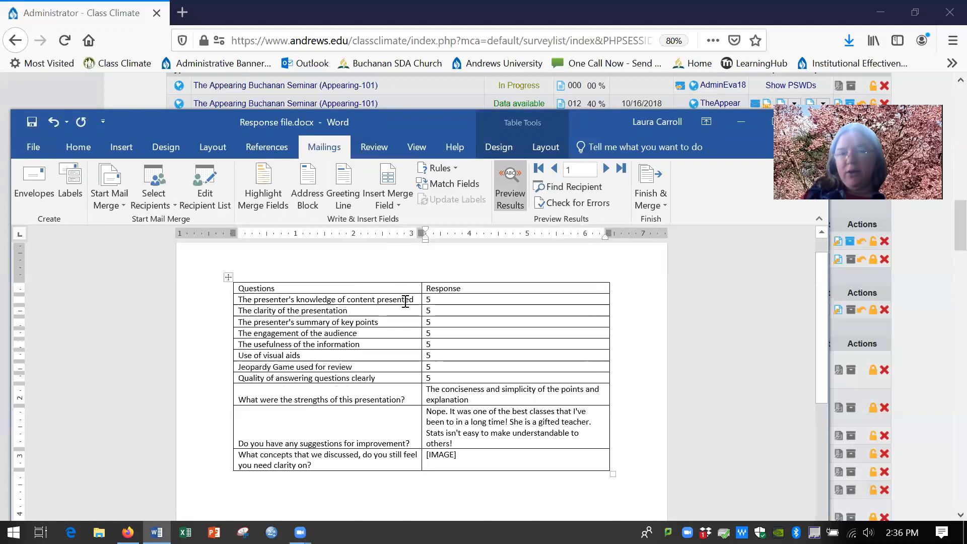
{"action": "left_click_drag", "start_coordinate": [405, 301], "coordinate": [438, 298]}
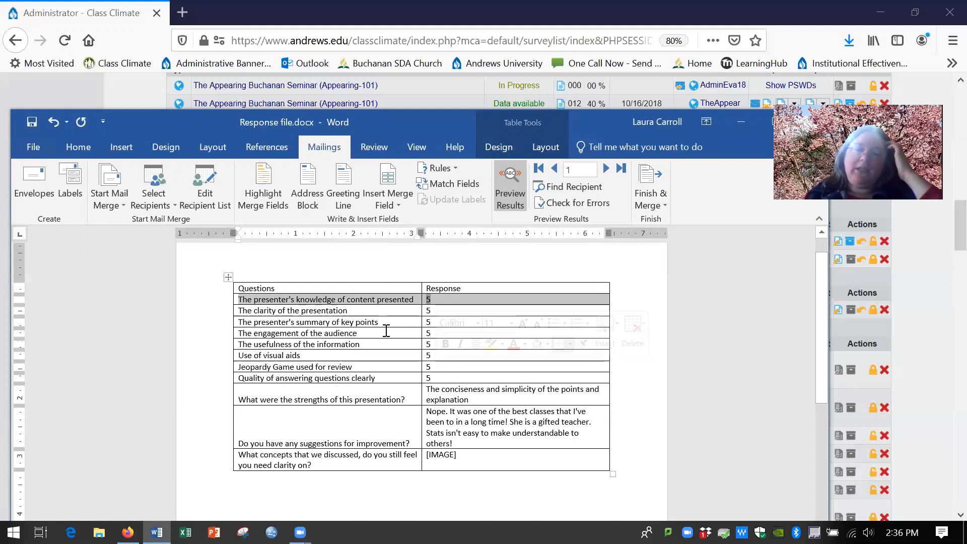
{"action": "left_click", "coordinate": [402, 332]}
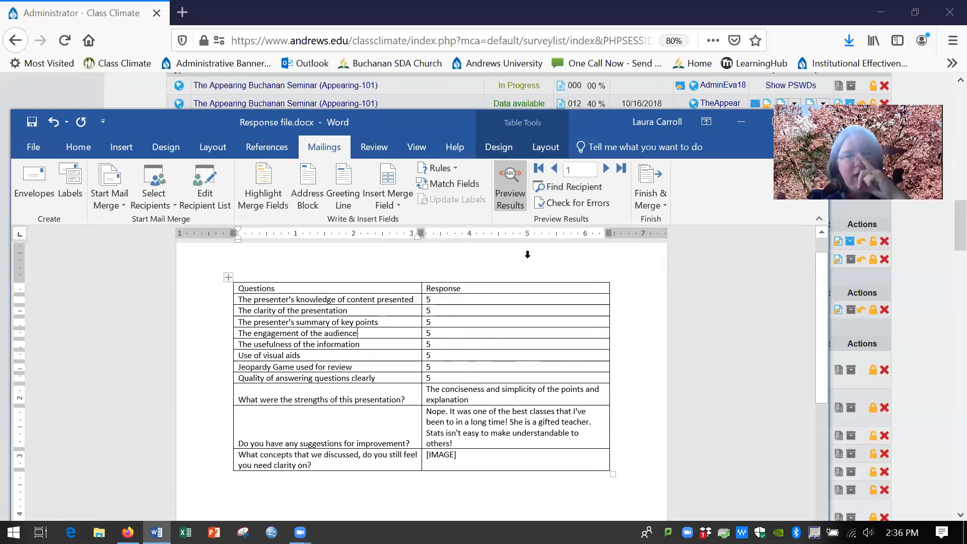
- Finish the merge by printing all records with Microsoft Print to PDF
{"action": "left_click", "coordinate": [648, 198]}
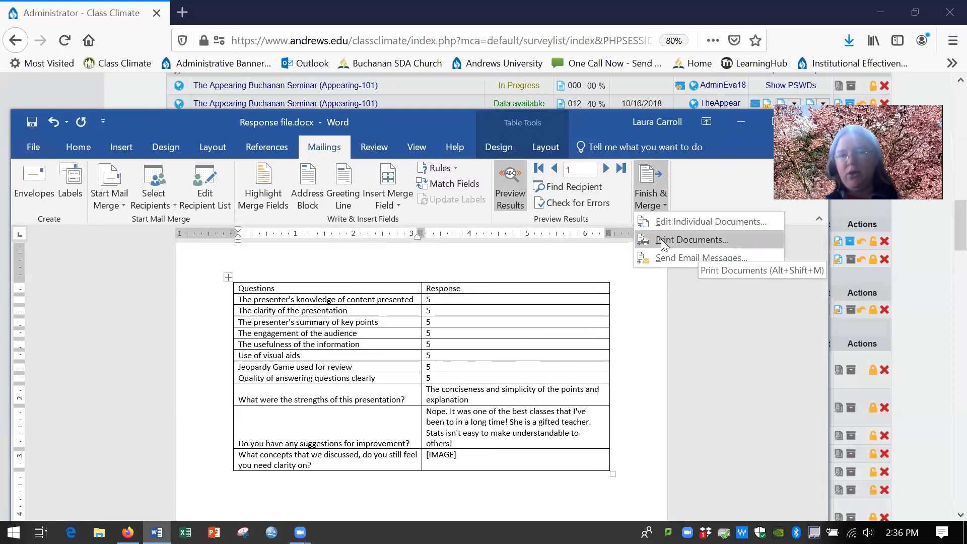
{"action": "left_click", "coordinate": [683, 239]}
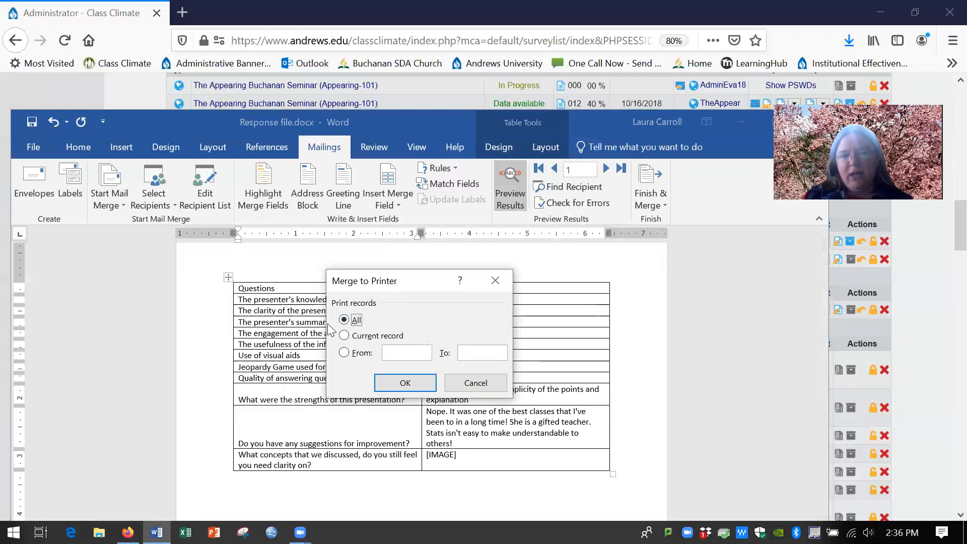
{"action": "left_click", "coordinate": [405, 384]}
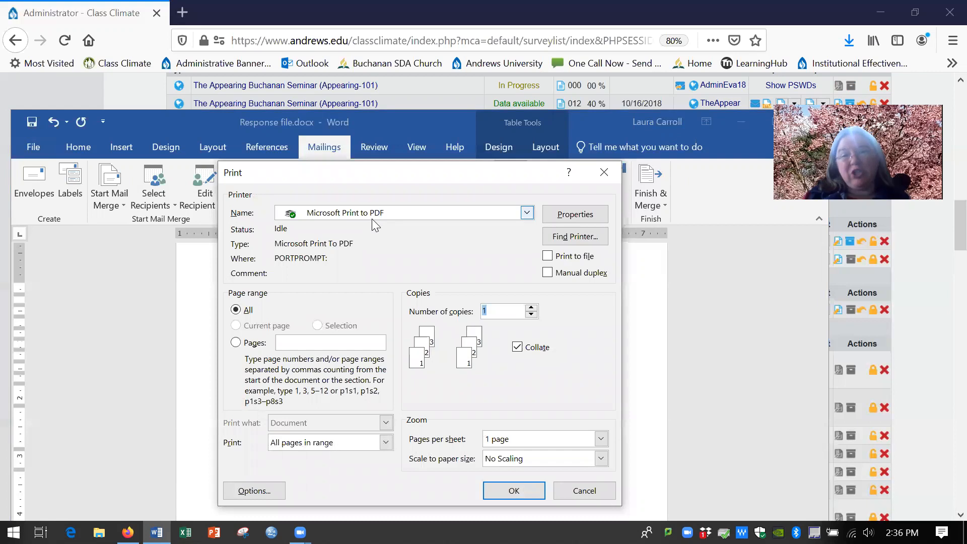
{"action": "left_click", "coordinate": [514, 491]}
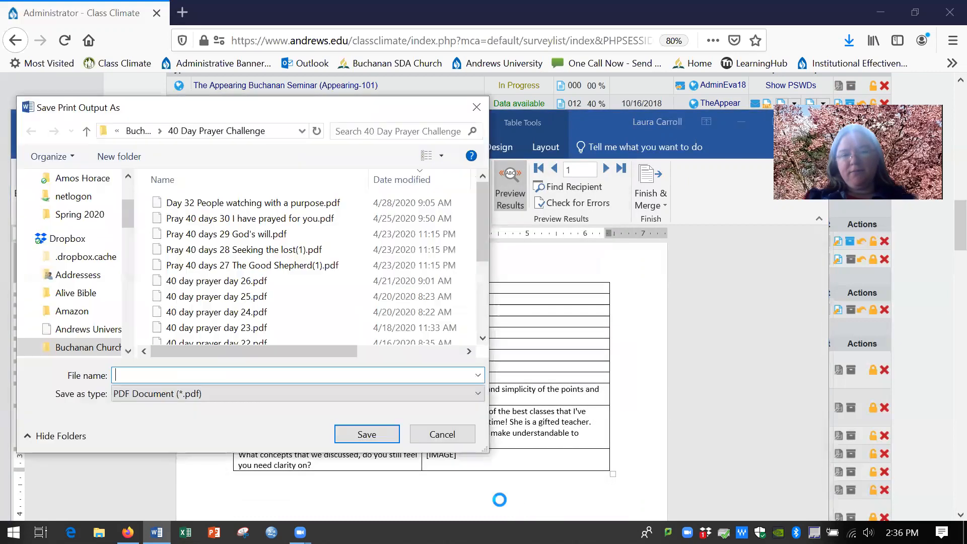
- Save the print output as a PDF named Results of survey in the Desktop folder
{"action": "scroll", "coordinate": [130, 216], "scroll_direction": "up", "scroll_amount": 3}
{"action": "left_click", "coordinate": [72, 208]}
{"action": "left_click", "coordinate": [255, 377]}
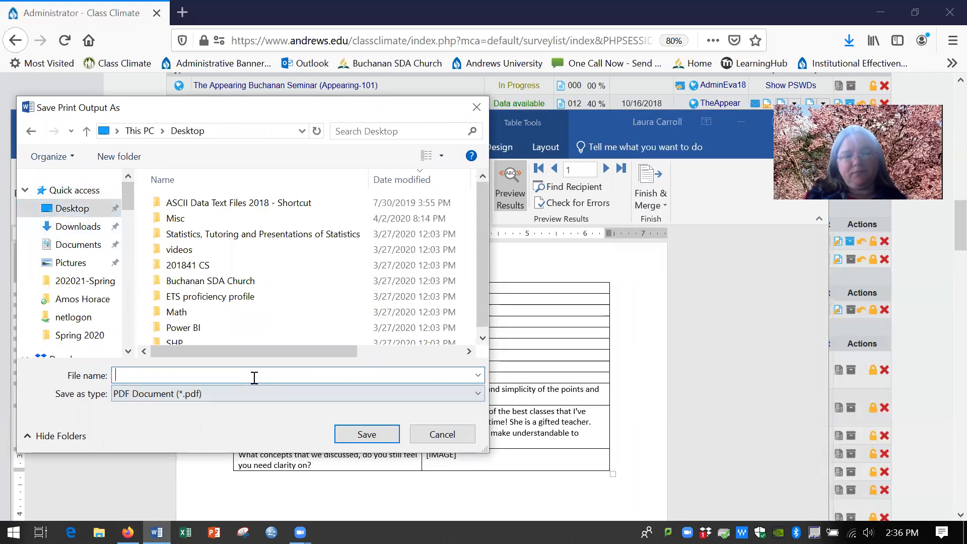
{"action": "type", "text": "Results of survey"}
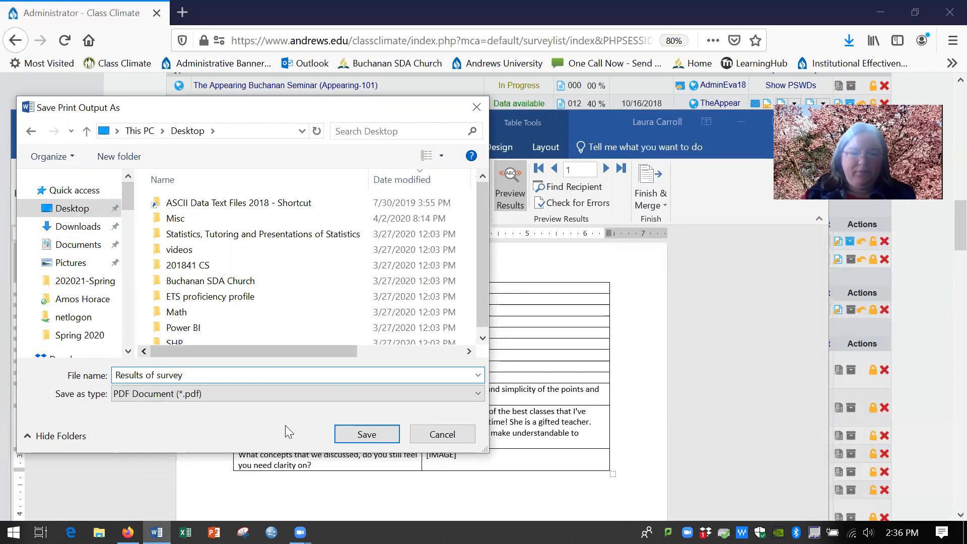
{"action": "left_click", "coordinate": [362, 436]}
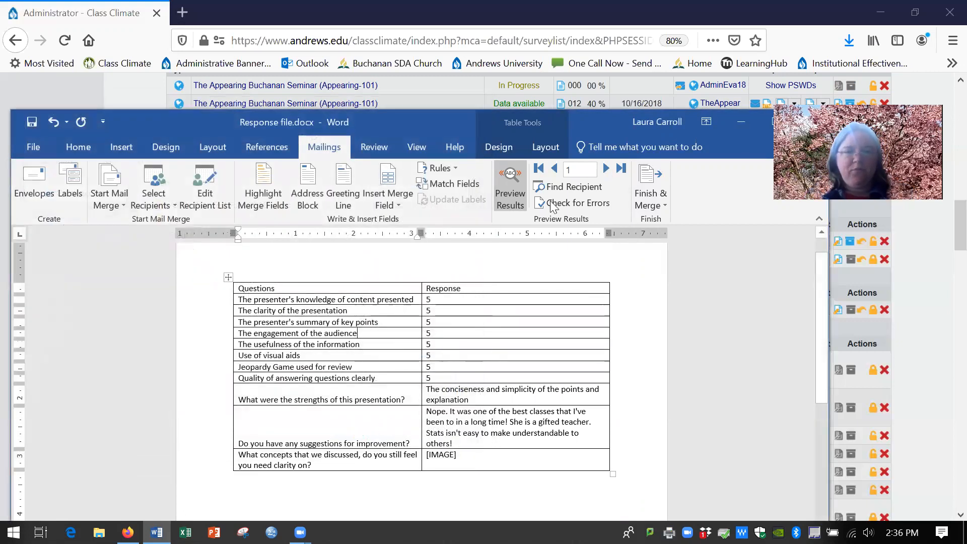
- Minimize the Word and browser windows, switch to File Explorer and open Results of survey.pdf from the Desktop folder
{"action": "left_click_drag", "start_coordinate": [606, 125], "coordinate": [545, 117]}
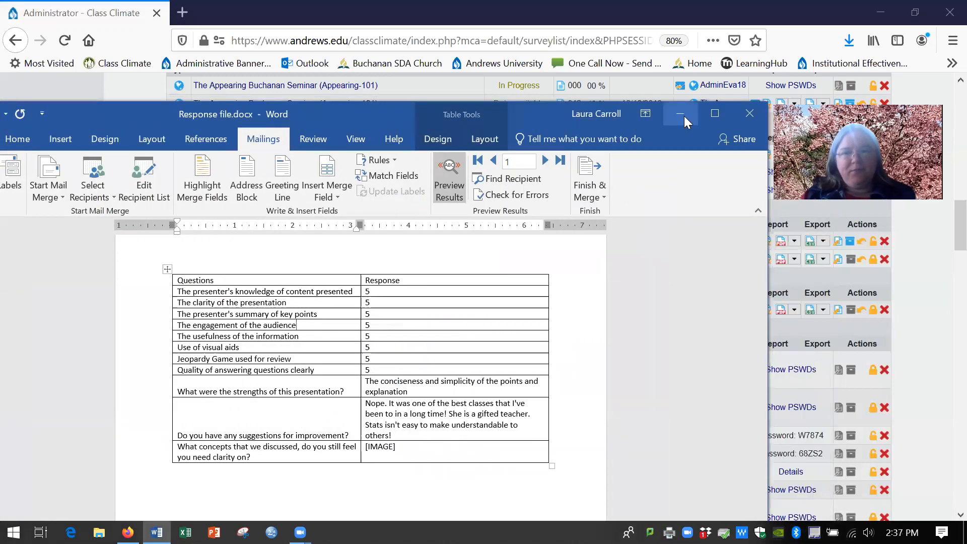
{"action": "left_click", "coordinate": [682, 115]}
{"action": "left_click", "coordinate": [881, 13]}
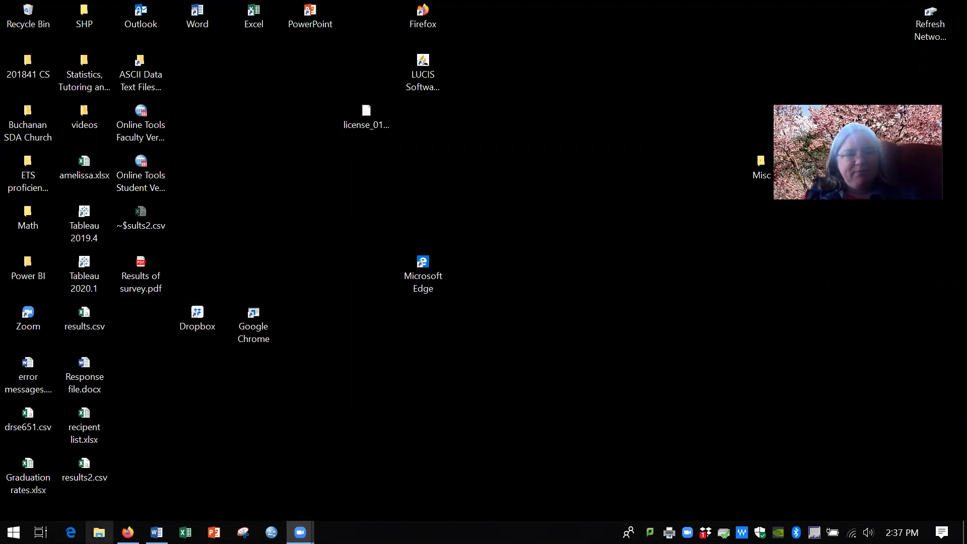
{"action": "left_click", "coordinate": [99, 532]}
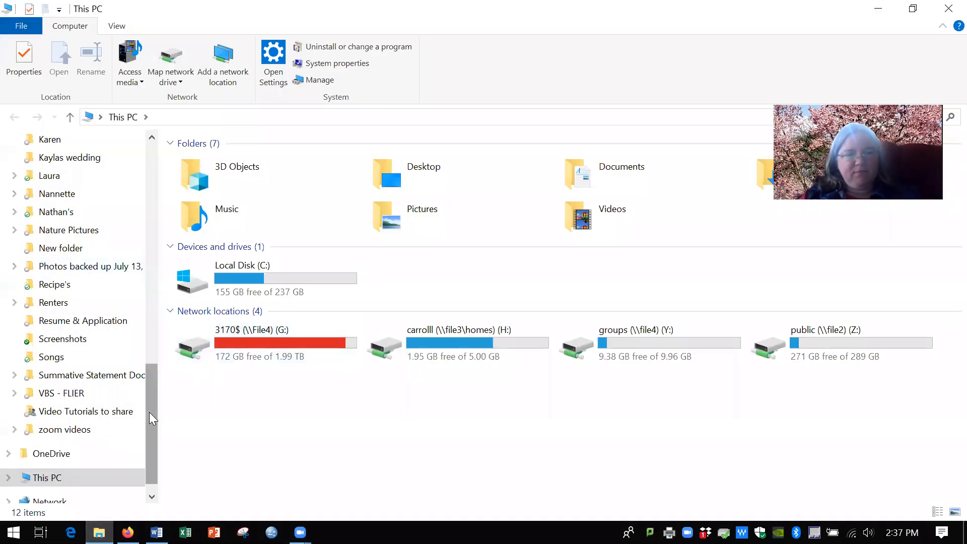
{"action": "left_click_drag", "start_coordinate": [149, 412], "coordinate": [148, 153]}
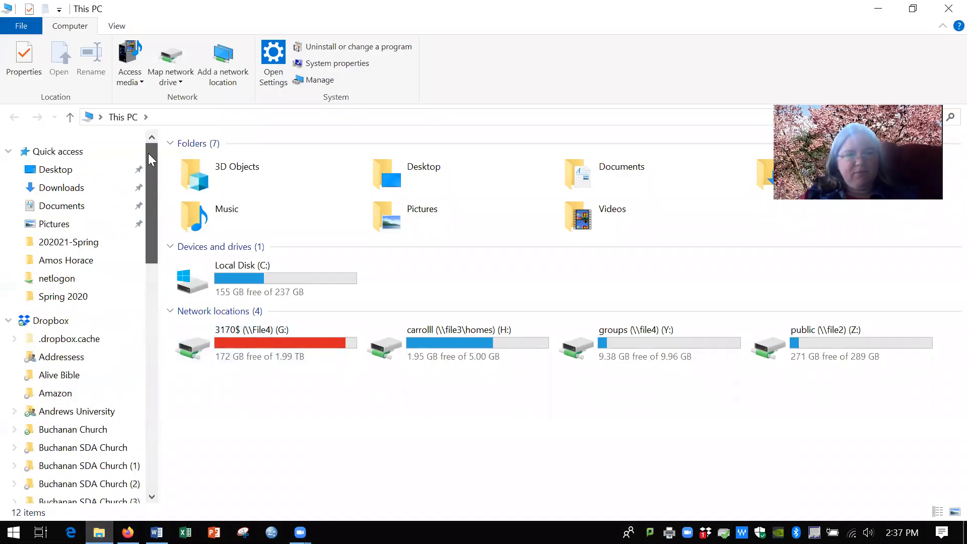
{"action": "left_click", "coordinate": [78, 171]}
{"action": "left_click", "coordinate": [265, 165]}
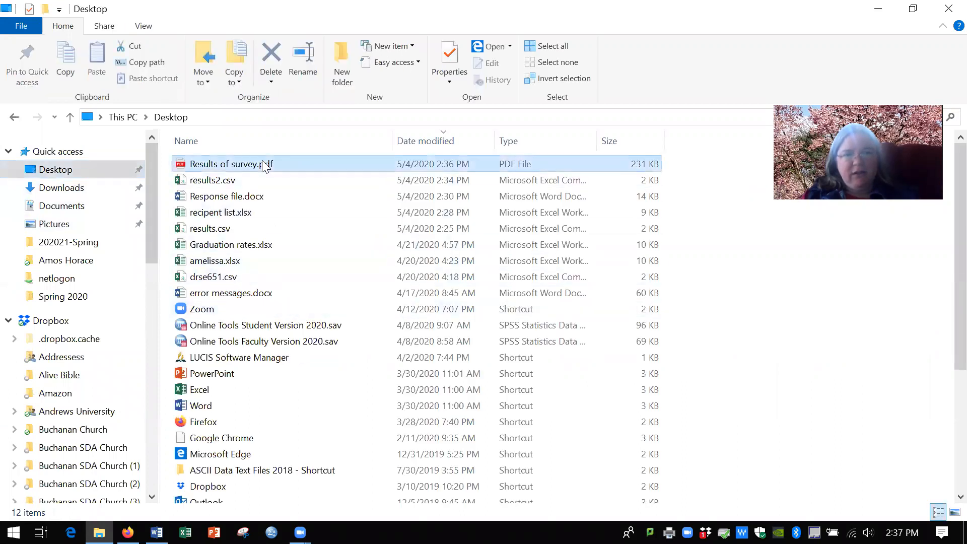
{"action": "double_click", "coordinate": [264, 166]}
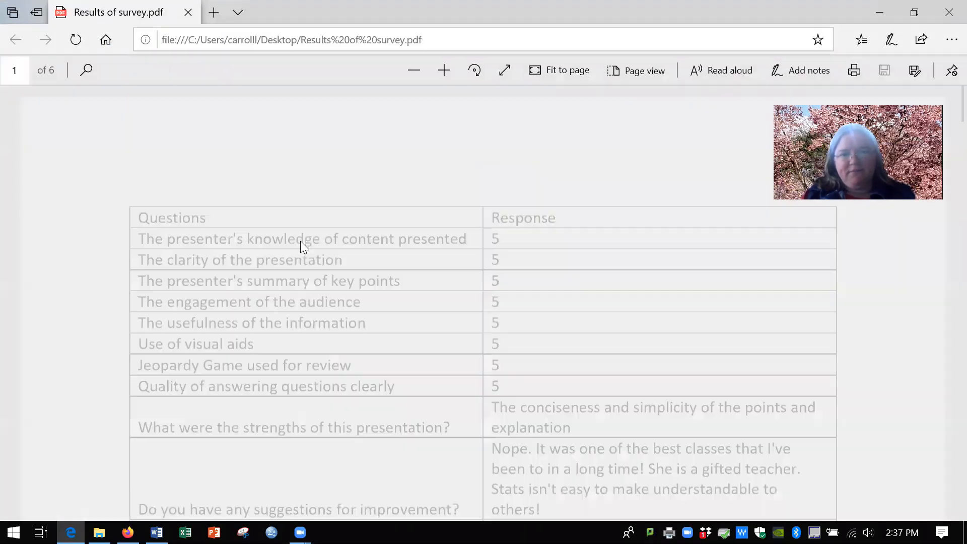
- Look through all pages of the merged PDF to examine the individual survey responses
{"action": "scroll", "coordinate": [460, 386], "scroll_direction": "down", "scroll_amount": 2}
{"action": "scroll", "coordinate": [460, 386], "scroll_direction": "down", "scroll_amount": 20}
{"action": "scroll", "coordinate": [456, 386], "scroll_direction": "down", "scroll_amount": 15}
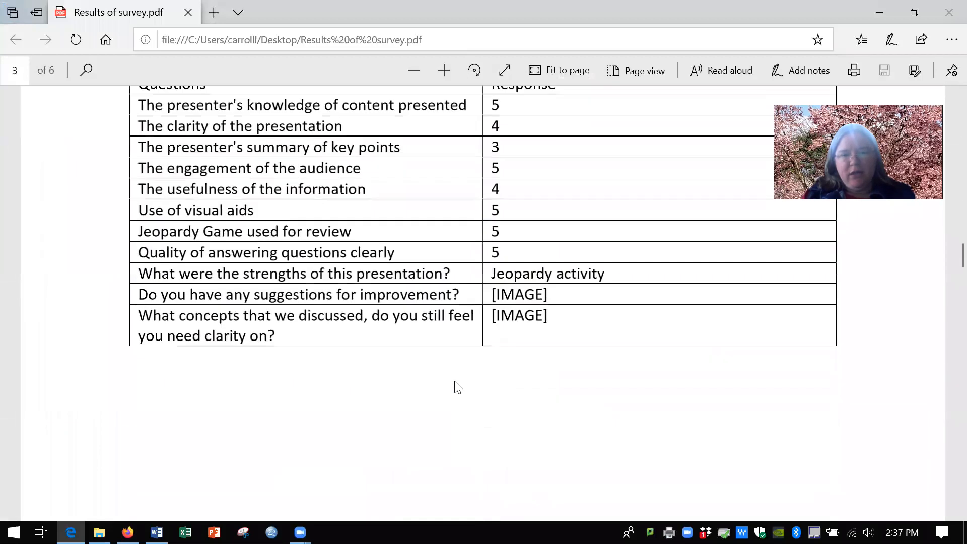
{"action": "scroll", "coordinate": [458, 387], "scroll_direction": "up", "scroll_amount": 1}
{"action": "scroll", "coordinate": [456, 381], "scroll_direction": "down", "scroll_amount": 15}
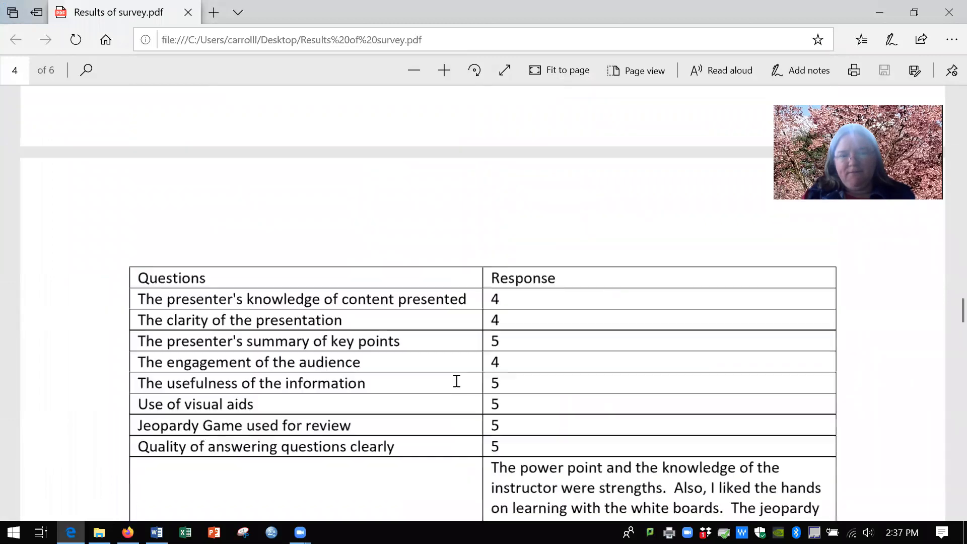
{"action": "scroll", "coordinate": [456, 382], "scroll_direction": "down", "scroll_amount": 12}
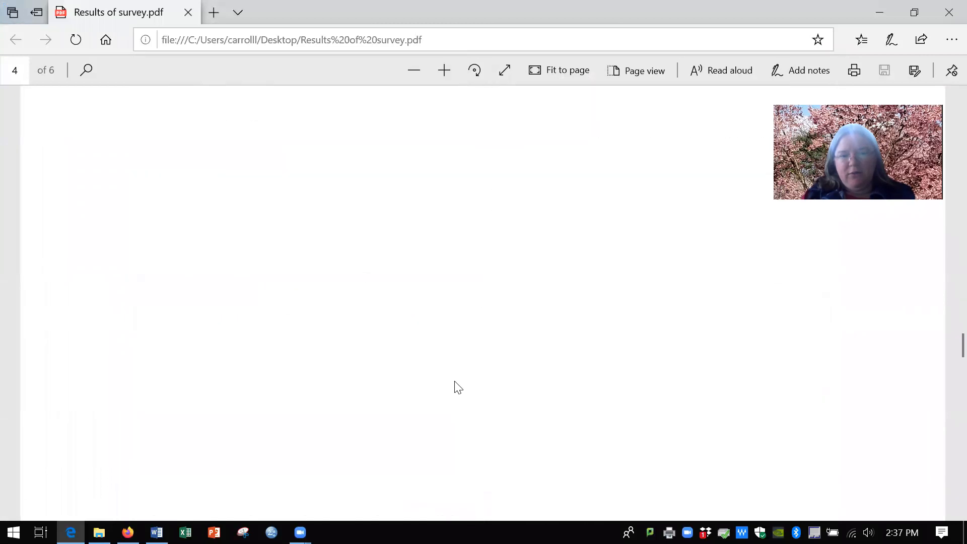
{"action": "scroll", "coordinate": [455, 382], "scroll_direction": "up", "scroll_amount": 1}
{"action": "scroll", "coordinate": [455, 382], "scroll_direction": "down", "scroll_amount": 13}
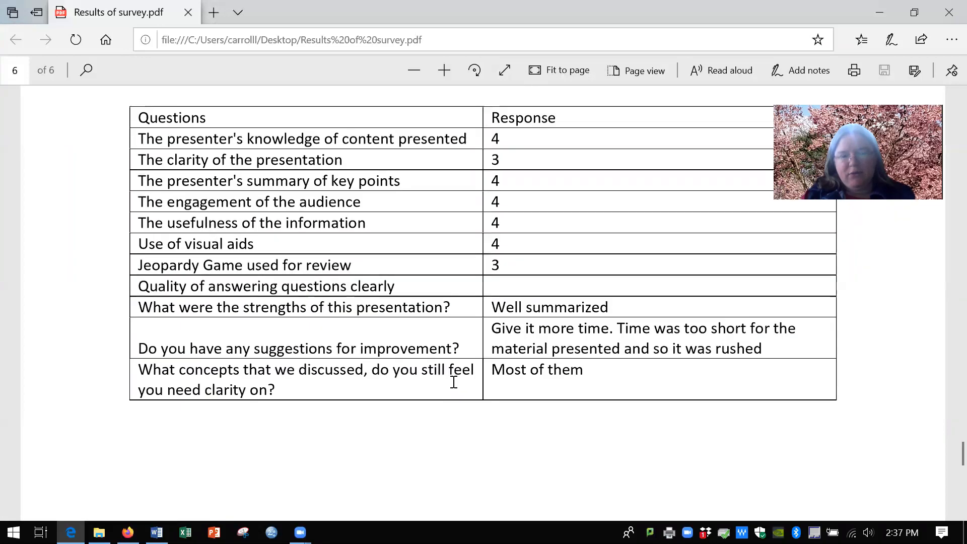
{"action": "scroll", "coordinate": [454, 383], "scroll_direction": "down", "scroll_amount": 8}
{"action": "scroll", "coordinate": [454, 383], "scroll_direction": "up", "scroll_amount": 10}
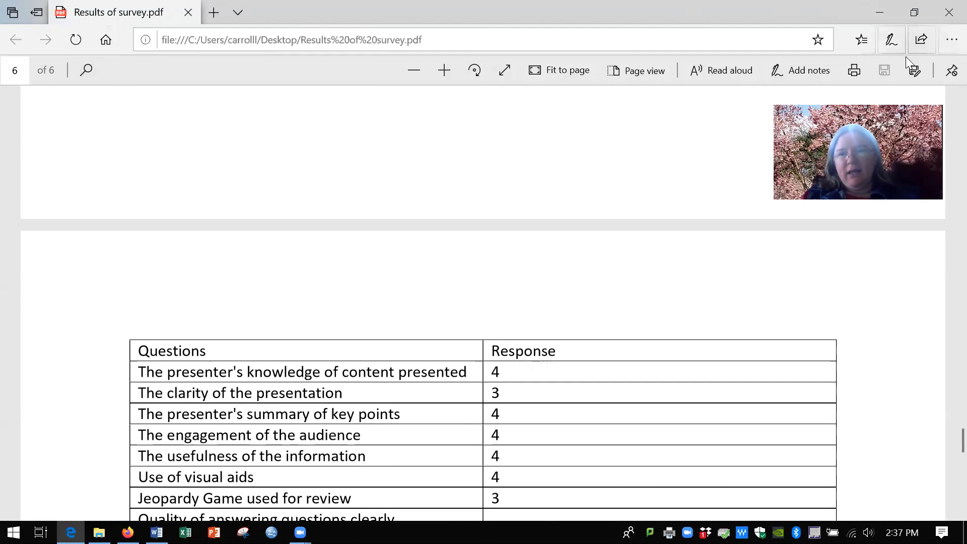
- Print only the current page of the survey PDF, page 6, with Microsoft Print to PDF
{"action": "left_click", "coordinate": [915, 70]}
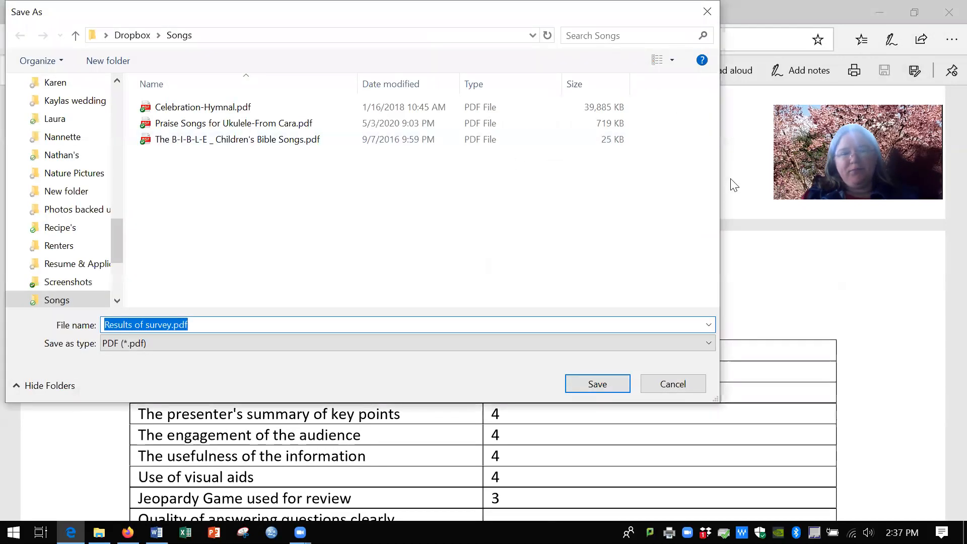
{"action": "left_click", "coordinate": [680, 388]}
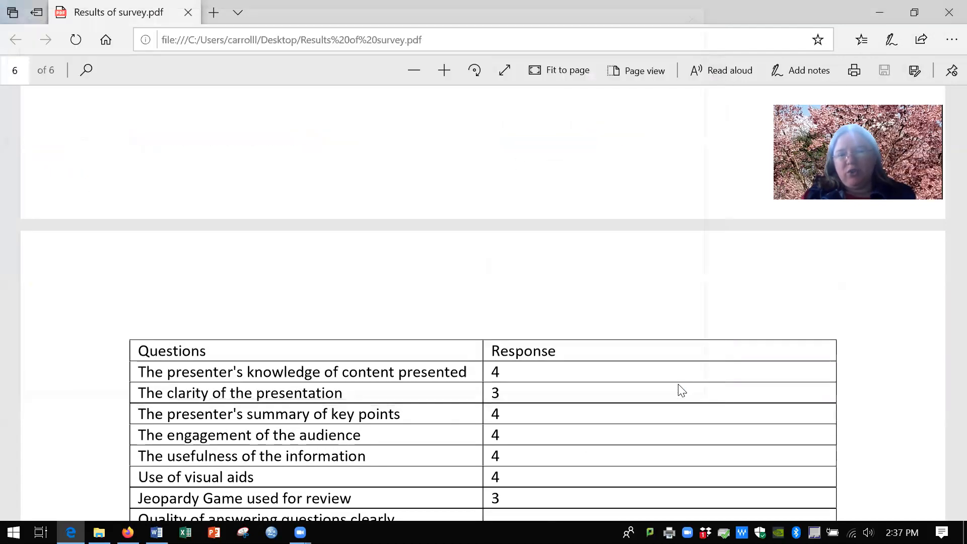
{"action": "left_click", "coordinate": [854, 71]}
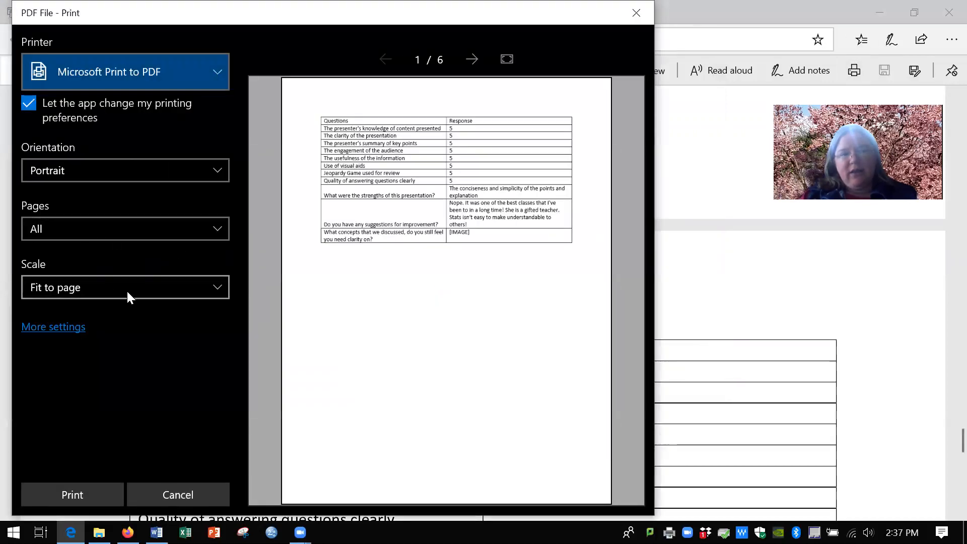
{"action": "left_click", "coordinate": [101, 229]}
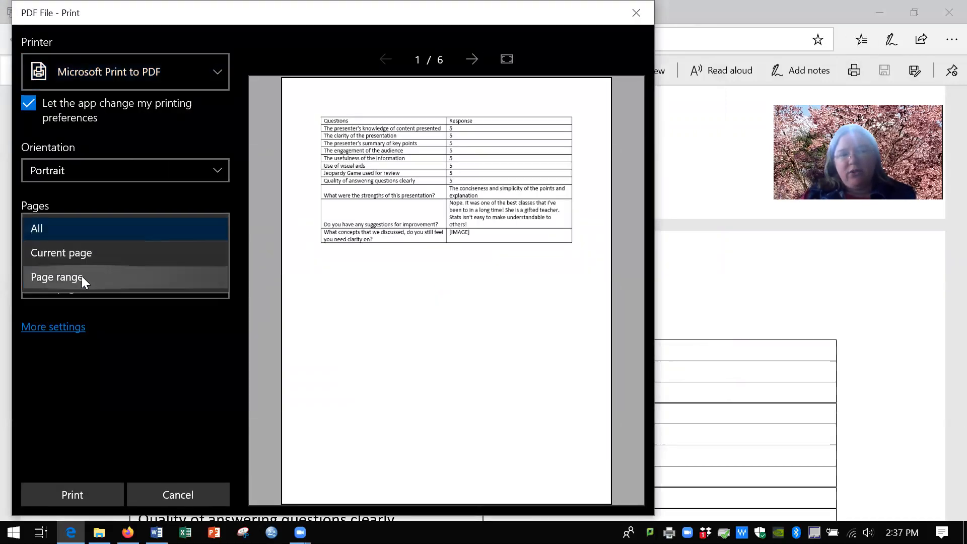
{"action": "left_click", "coordinate": [81, 255]}
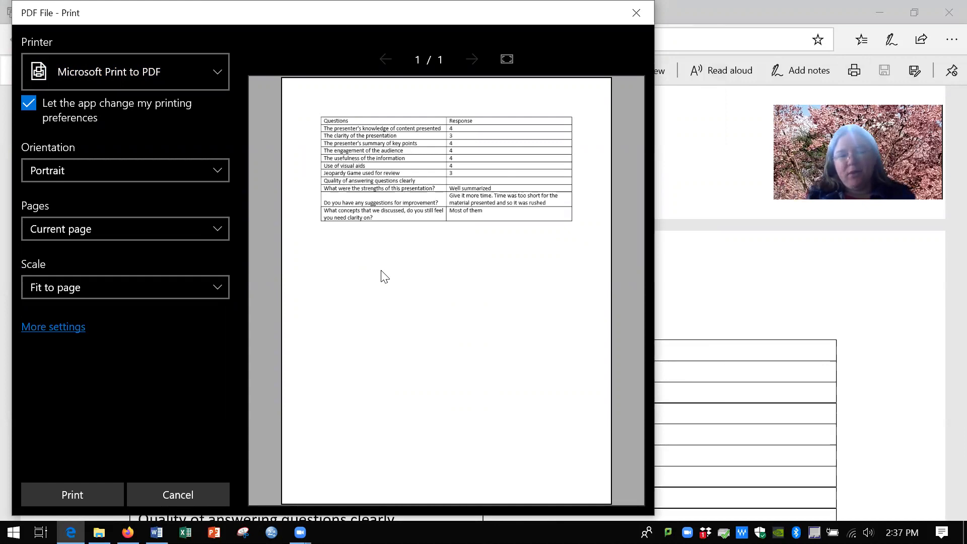
{"action": "left_click", "coordinate": [73, 494]}
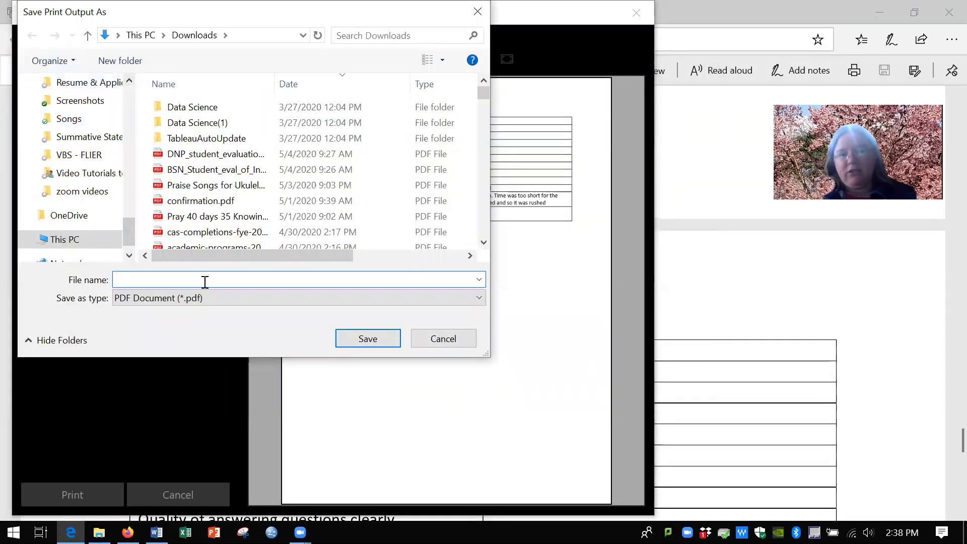
- Save the single-page print output as a PDF named person 1 in the Desktop folder
{"action": "type", "text": "person 1"}
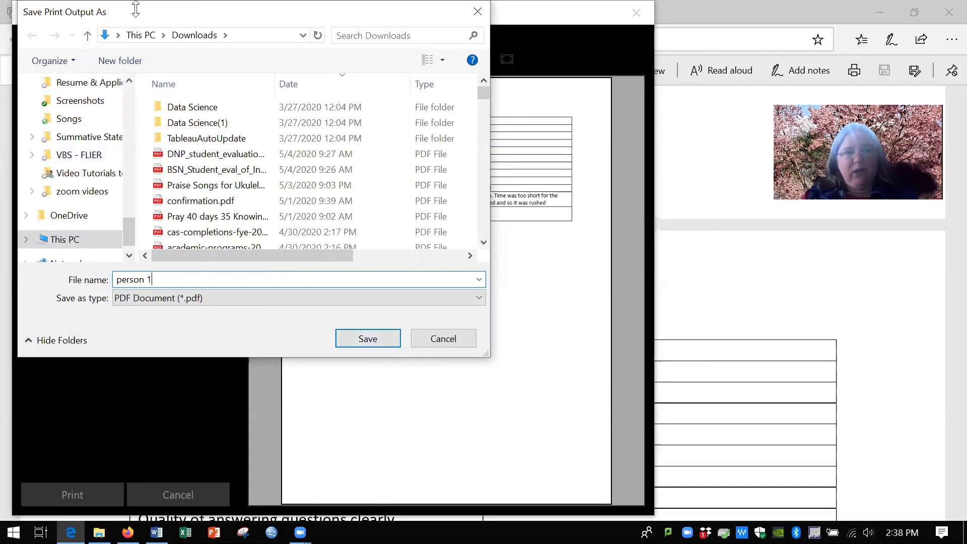
{"action": "left_click_drag", "start_coordinate": [136, 8], "coordinate": [136, 61]}
{"action": "left_click_drag", "start_coordinate": [129, 235], "coordinate": [120, 129]}
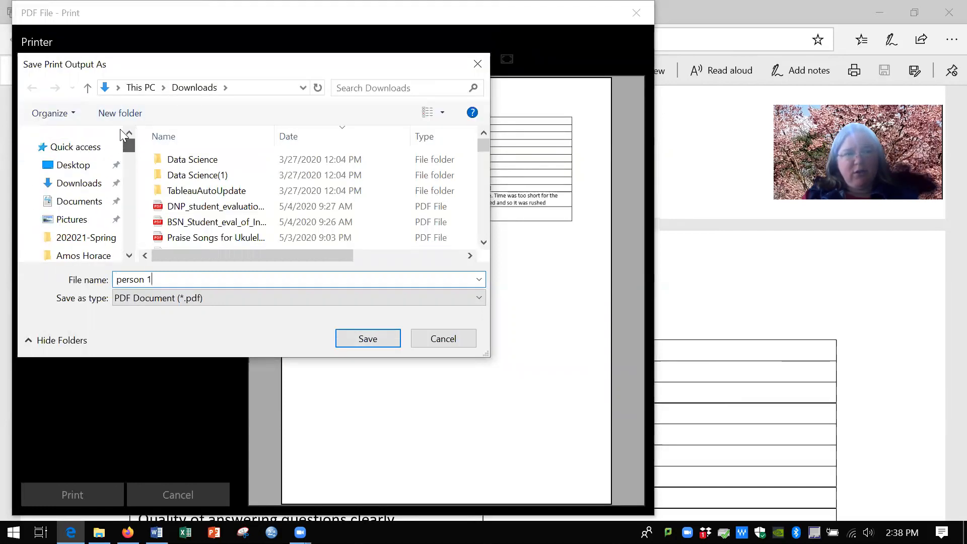
{"action": "left_click", "coordinate": [78, 169]}
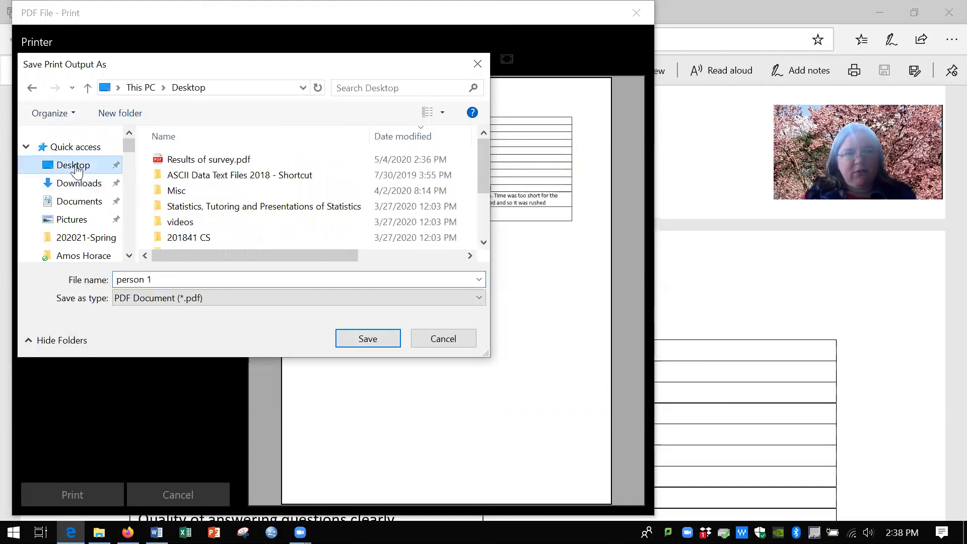
{"action": "left_click", "coordinate": [380, 337]}
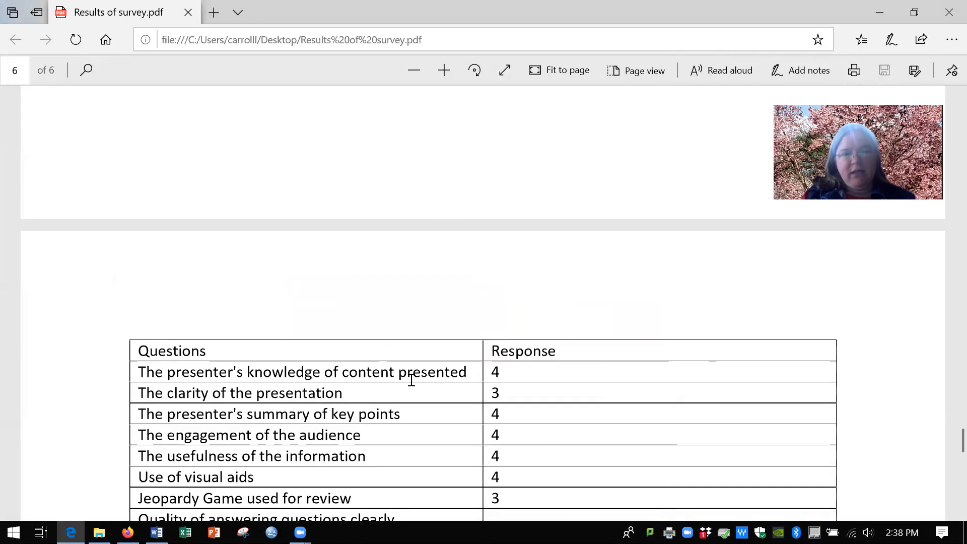
- Close the full survey PDF, open person 1.pdf from the Desktop folder and review its single response table
{"action": "left_click", "coordinate": [949, 12]}
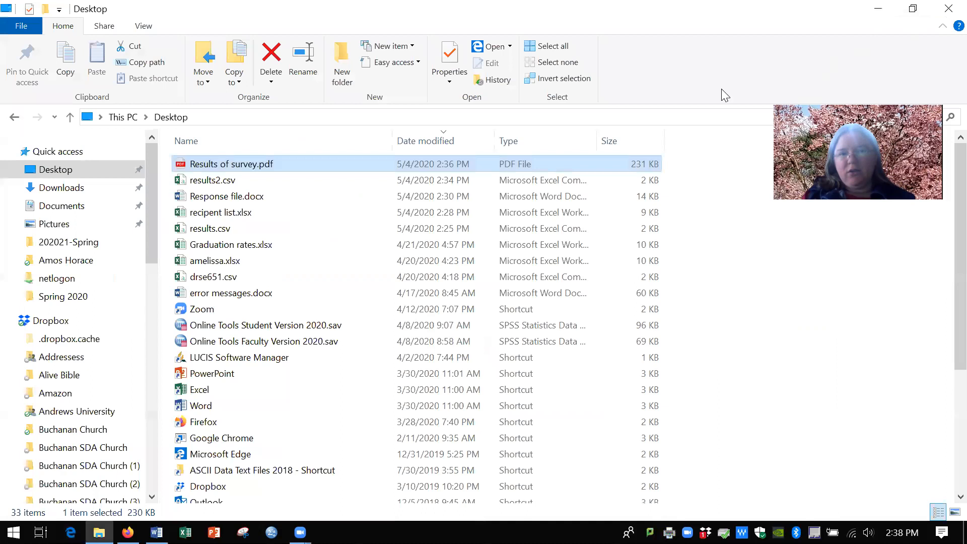
{"action": "left_click", "coordinate": [73, 187]}
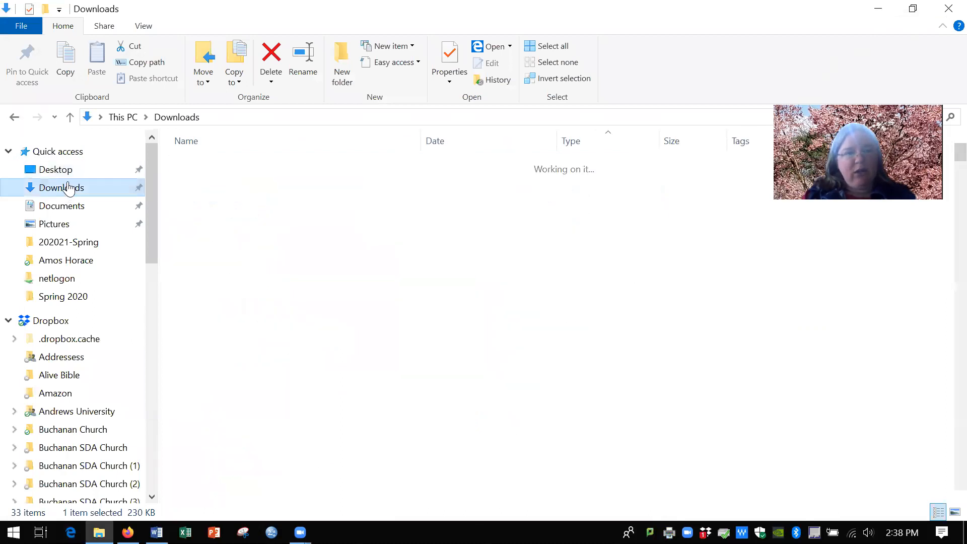
{"action": "left_click", "coordinate": [71, 172]}
{"action": "left_click", "coordinate": [239, 164]}
{"action": "double_click", "coordinate": [239, 164]}
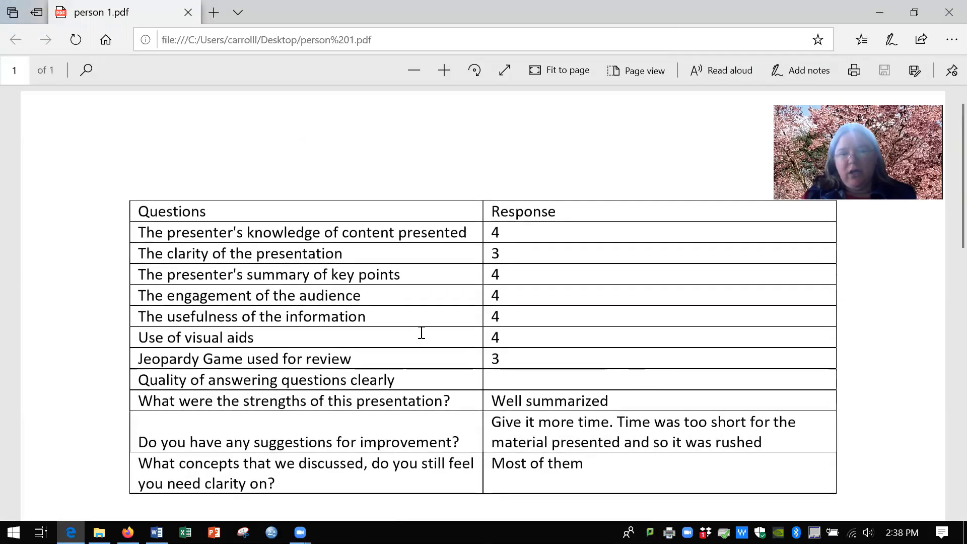
{"action": "scroll", "coordinate": [447, 310], "scroll_direction": "down", "scroll_amount": 5}
{"action": "scroll", "coordinate": [447, 327], "scroll_direction": "down", "scroll_amount": 3}
{"action": "scroll", "coordinate": [445, 327], "scroll_direction": "up", "scroll_amount": 8}
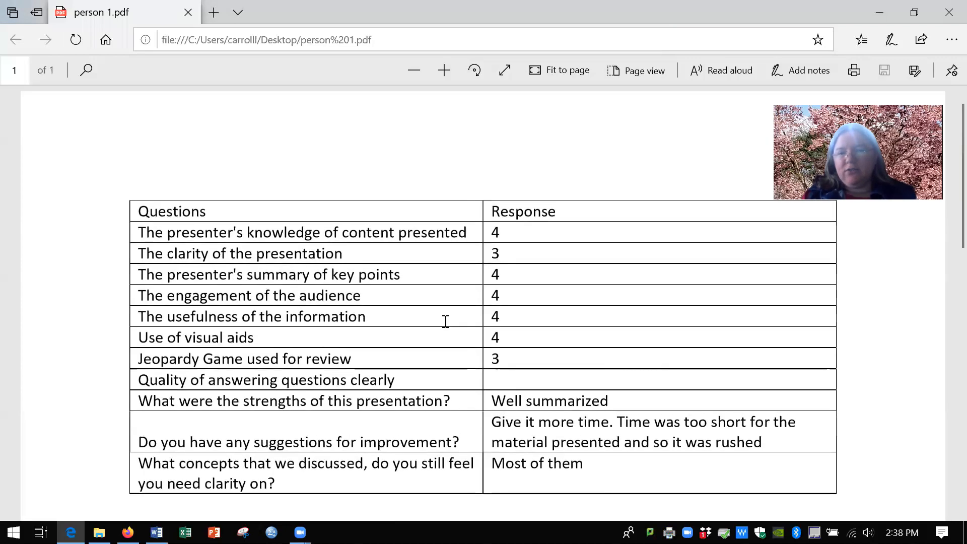